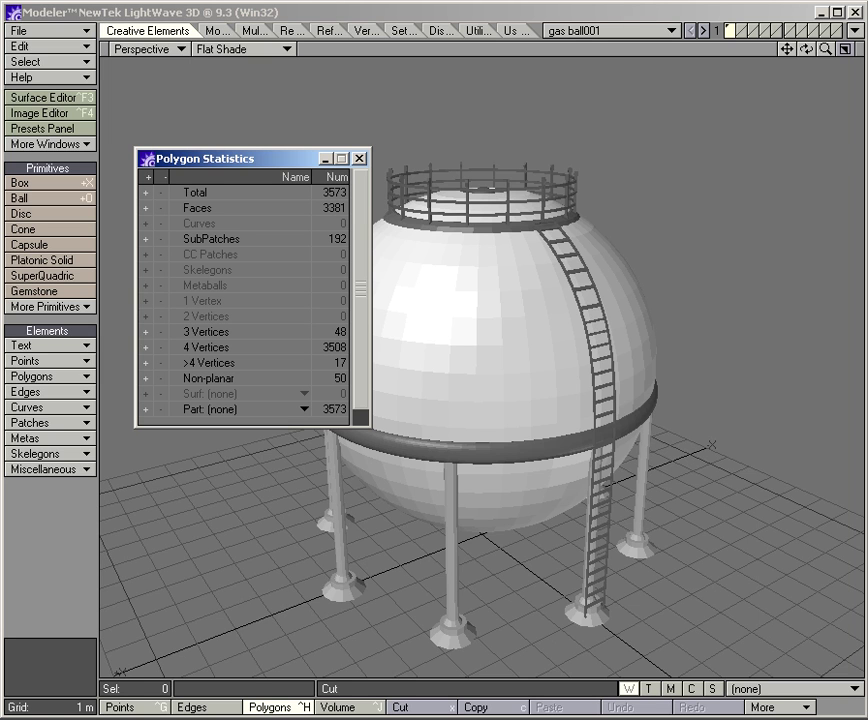
Step: Move the Polygon Statistics panel (3573 polygons) aside, then close it to leave the gas tank model
{"action": "left_click_drag", "start_coordinate": [212, 162], "coordinate": [197, 108]}
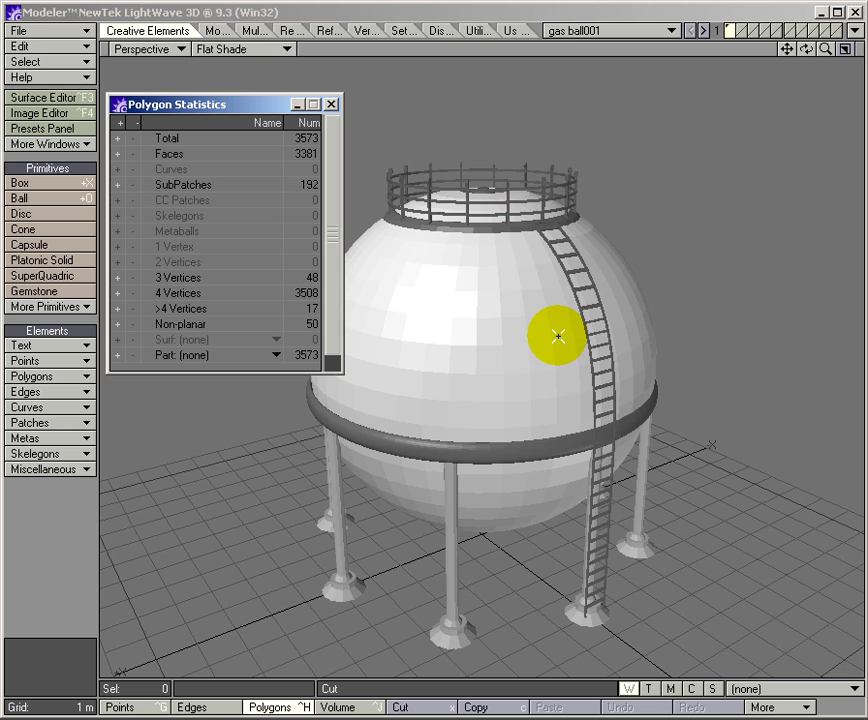
{"action": "left_click", "coordinate": [500, 10]}
{"action": "left_click_drag", "start_coordinate": [258, 106], "coordinate": [292, 128]}
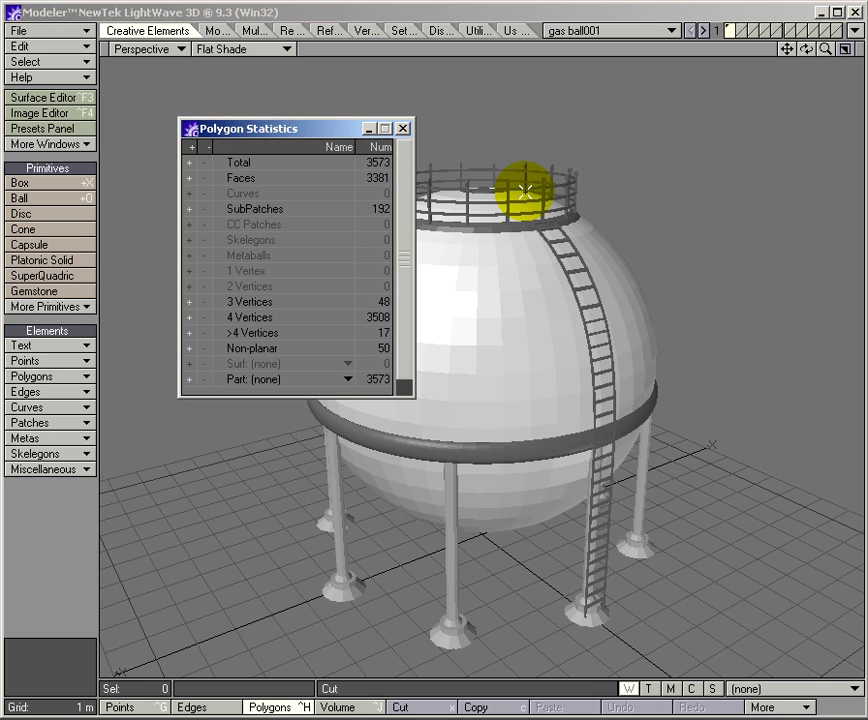
{"action": "left_click", "coordinate": [402, 128]}
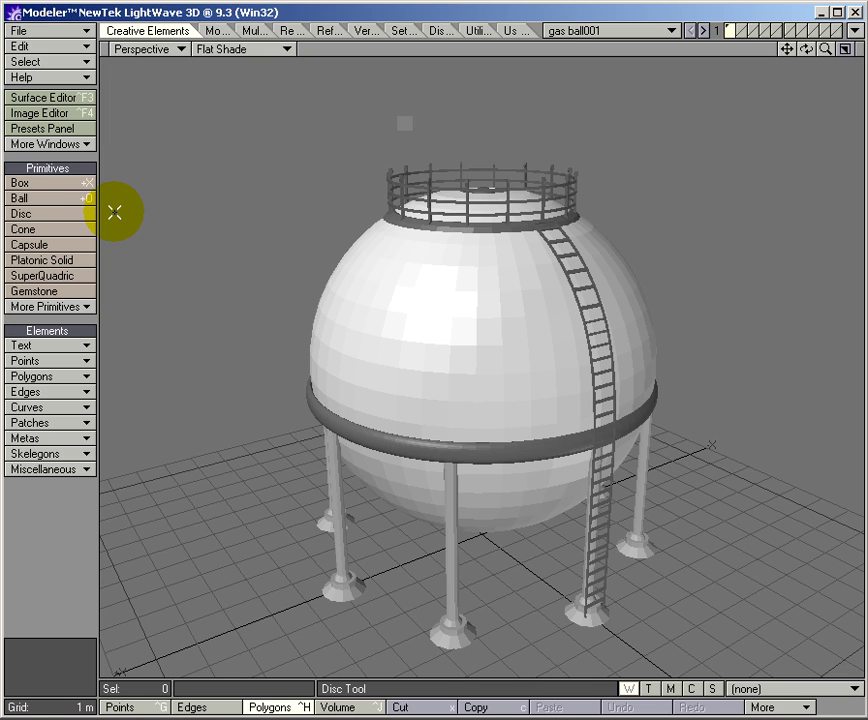
{"action": "key", "text": "w"}
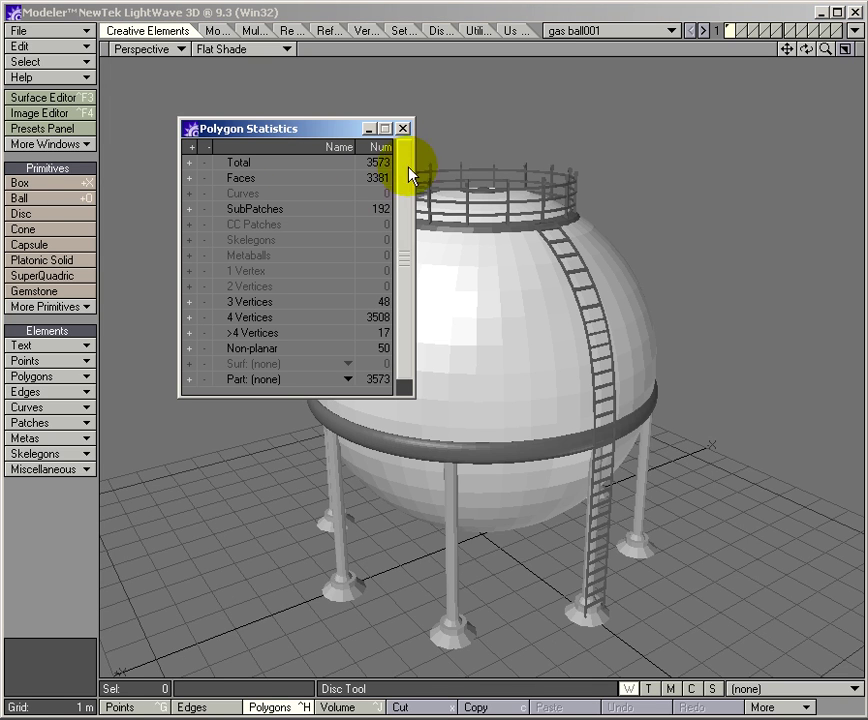
{"action": "left_click_drag", "start_coordinate": [267, 127], "coordinate": [233, 108]}
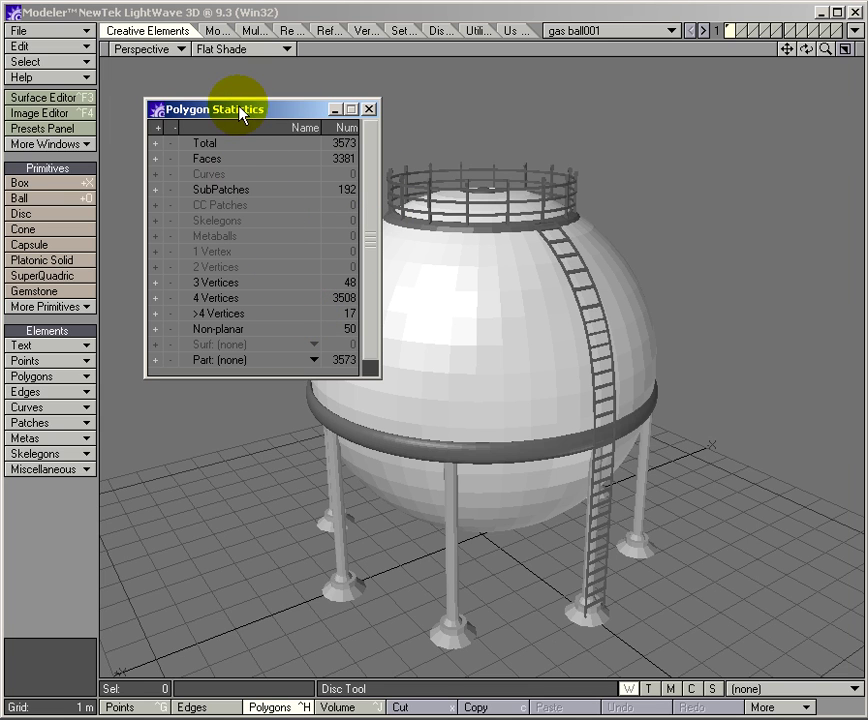
{"action": "left_click_drag", "start_coordinate": [228, 115], "coordinate": [208, 104]}
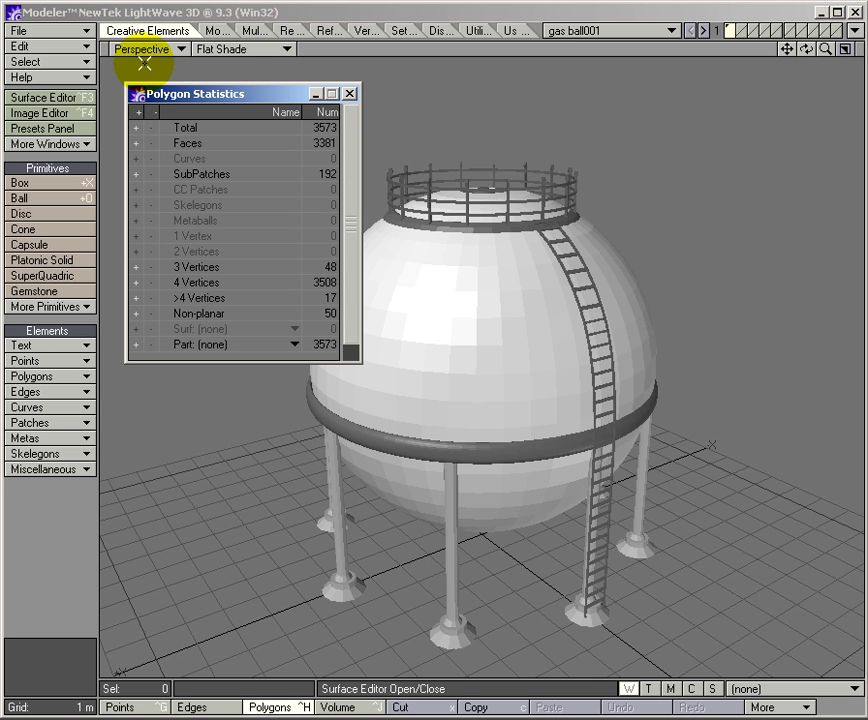
Step: Close the polygon statistics, switch to Layout's outpost scene, and pull the view back
{"action": "left_click", "coordinate": [349, 93]}
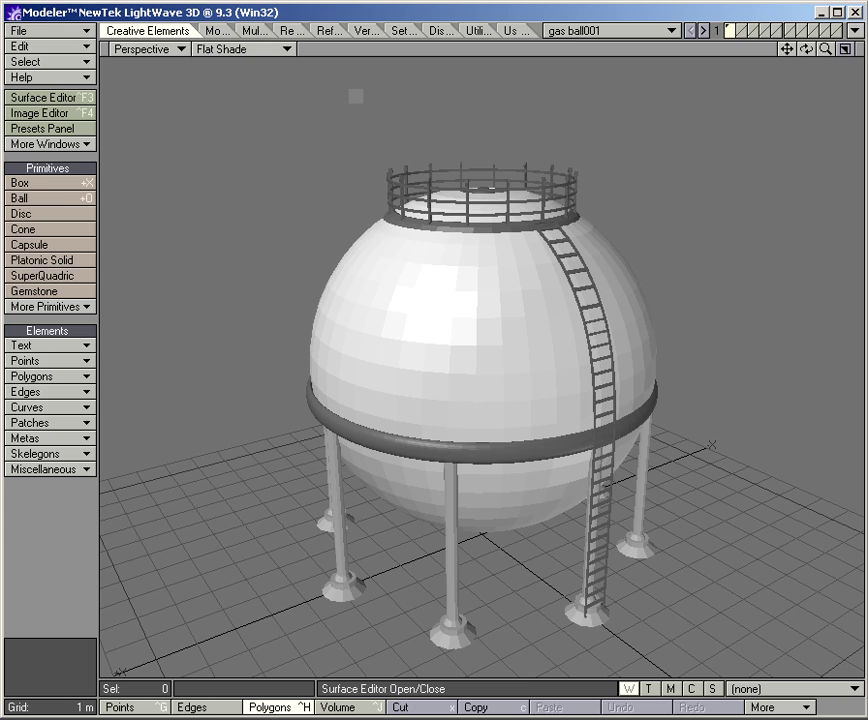
{"action": "key", "text": "F12"}
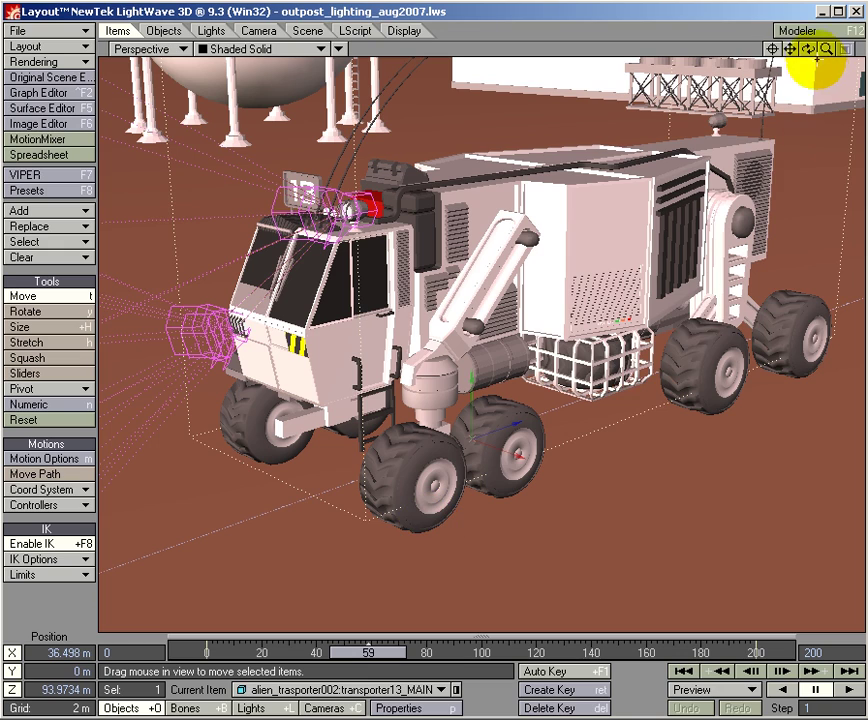
{"action": "mouse_move", "coordinate": [341, 200]}
{"action": "left_mouse_down", "text": "alt"}
{"action": "mouse_move", "coordinate": [291, 213]}
{"action": "mouse_move", "coordinate": [329, 194]}
{"action": "mouse_move", "coordinate": [296, 210]}
{"action": "mouse_move", "coordinate": [333, 204]}
{"action": "left_mouse_up", "text": "alt"}
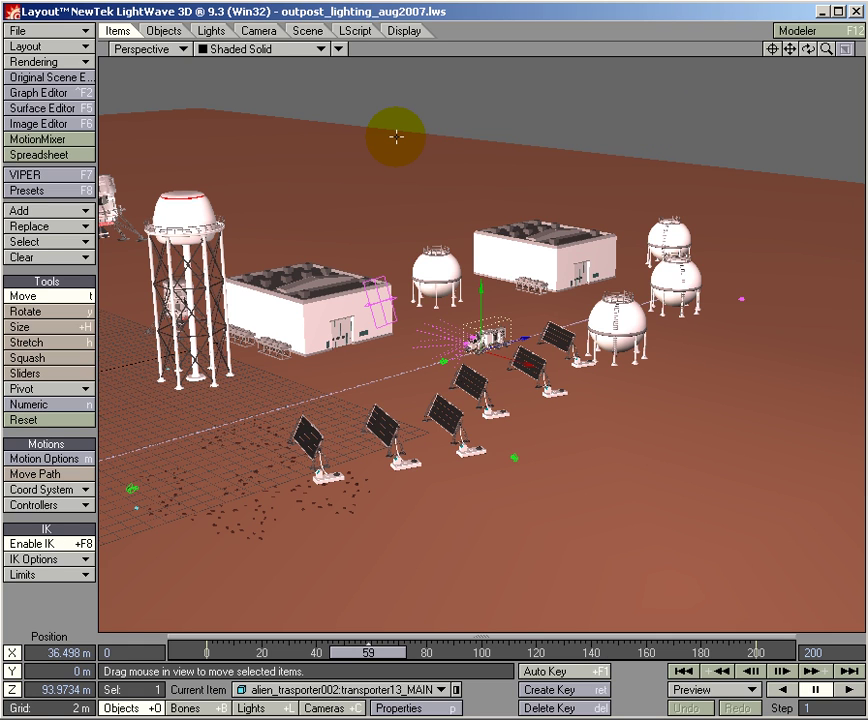
Step: Check the scene statistics (26 objects, 252786 polygons, 8 lights), then dismiss them
{"action": "key", "text": "w"}
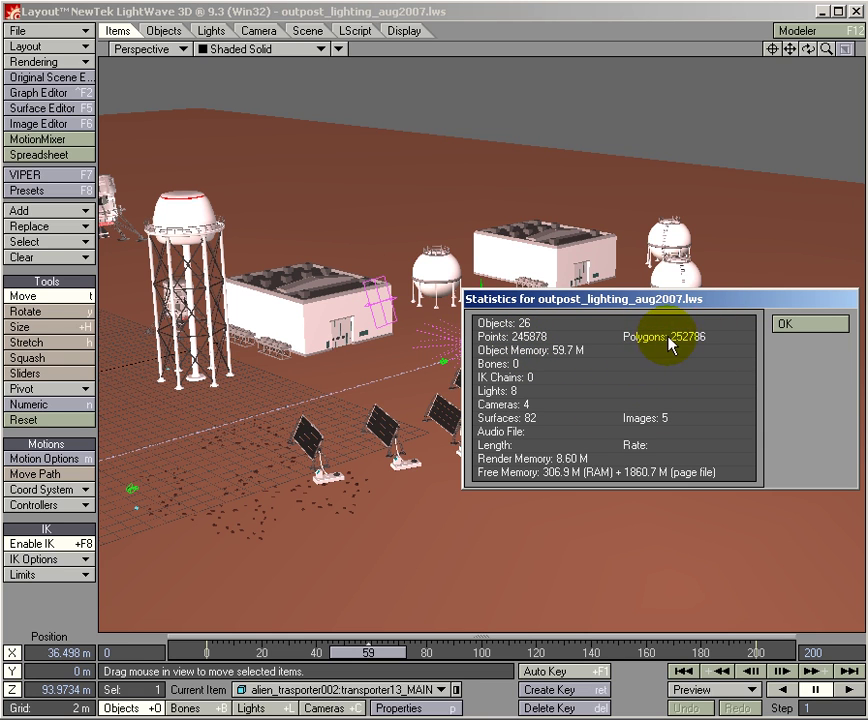
{"action": "left_click", "coordinate": [785, 324]}
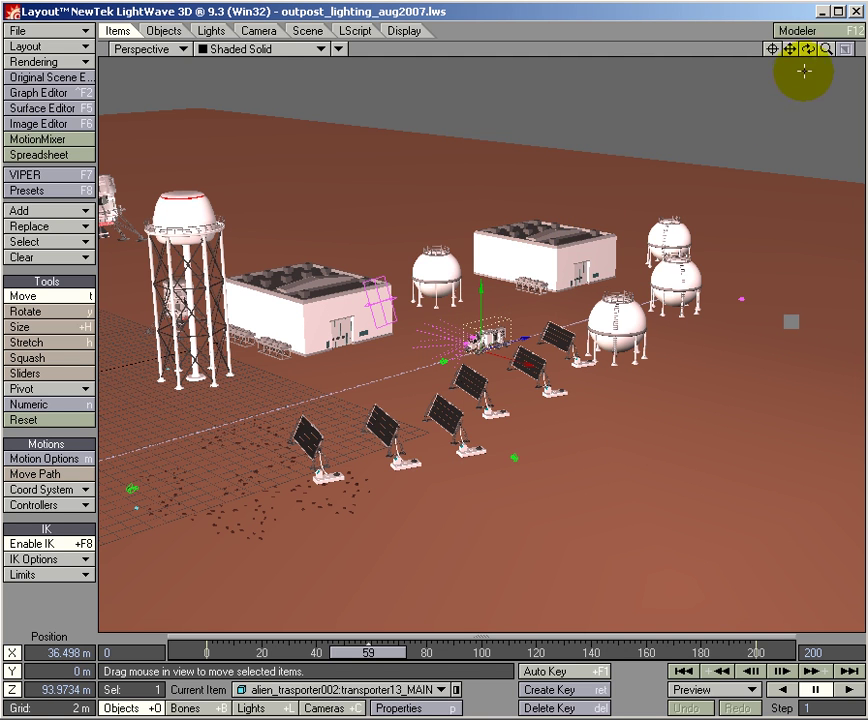
Step: Zoom in and orbit the perspective view around the transporter among the tanks and panels
{"action": "left_click_drag", "start_coordinate": [826, 49], "coordinate": [332, 205]}
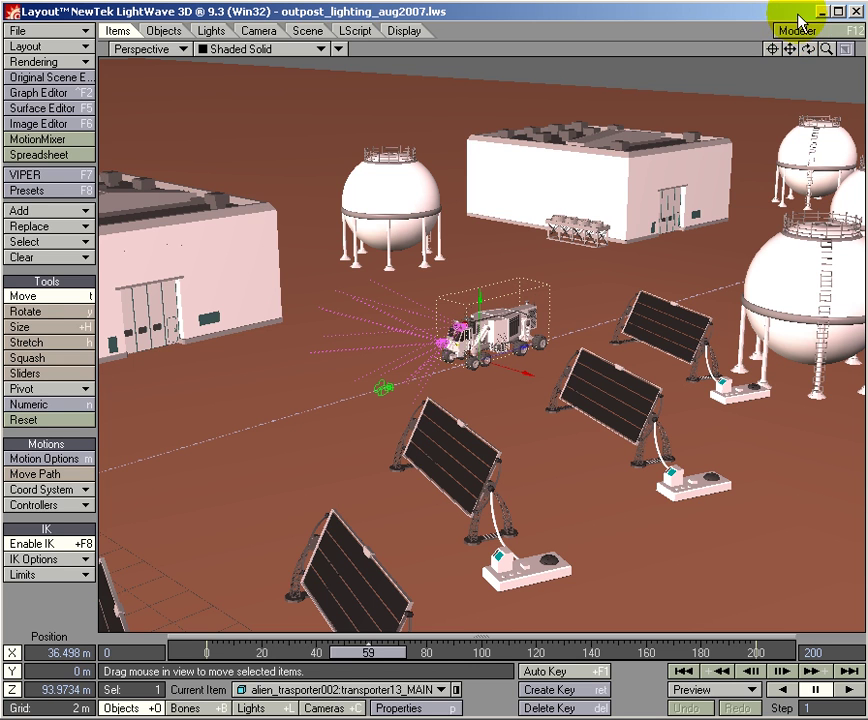
{"action": "left_click_drag", "start_coordinate": [320, 213], "coordinate": [810, 55], "text": "alt"}
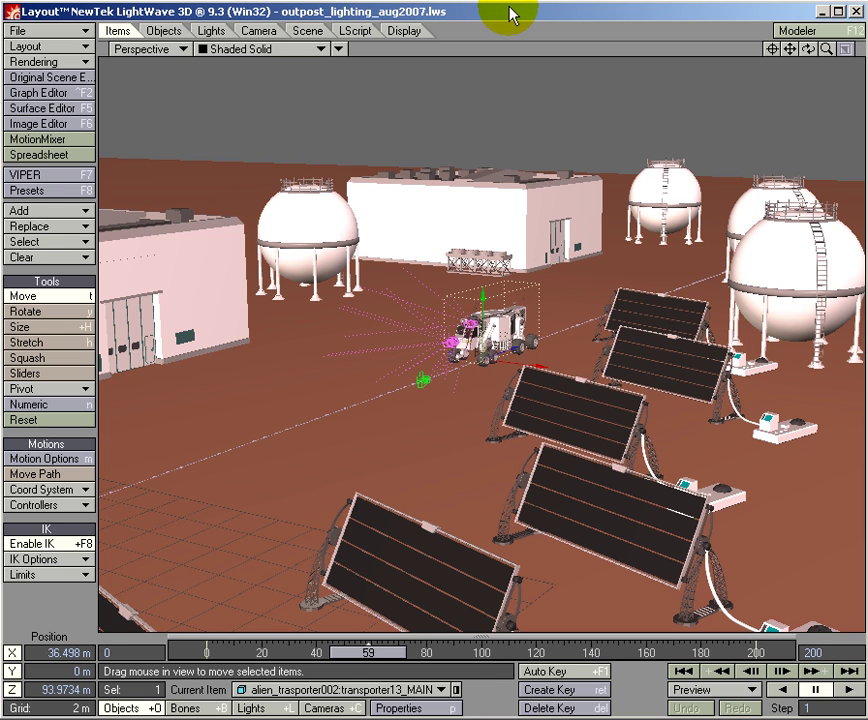
Step: Open Preferences on the Display tab and set the viewport drawing to Front Face Wireframe
{"action": "key", "text": "o"}
{"action": "left_click_drag", "start_coordinate": [315, 88], "coordinate": [416, 87]}
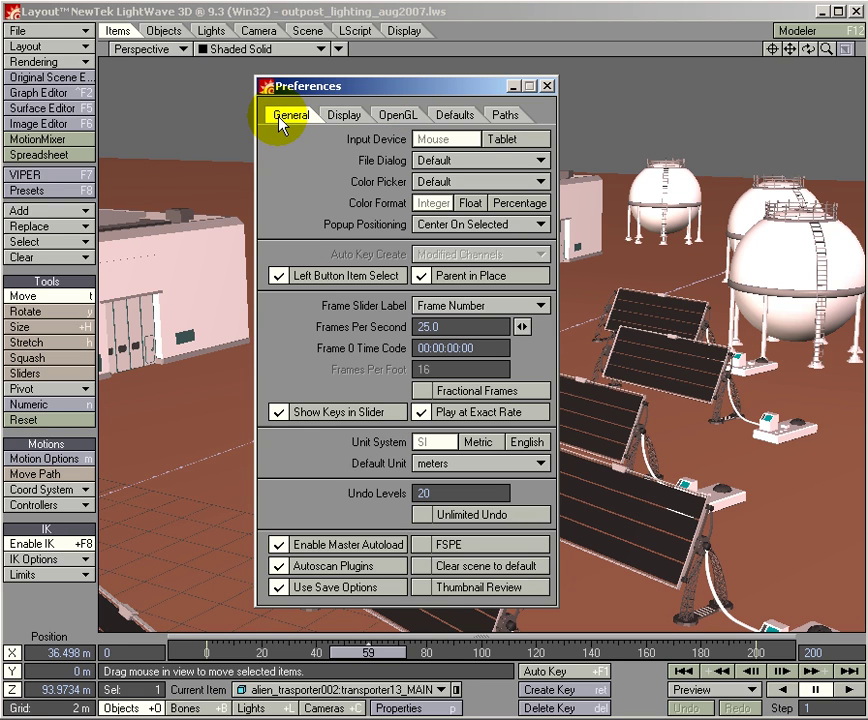
{"action": "left_click", "coordinate": [341, 117]}
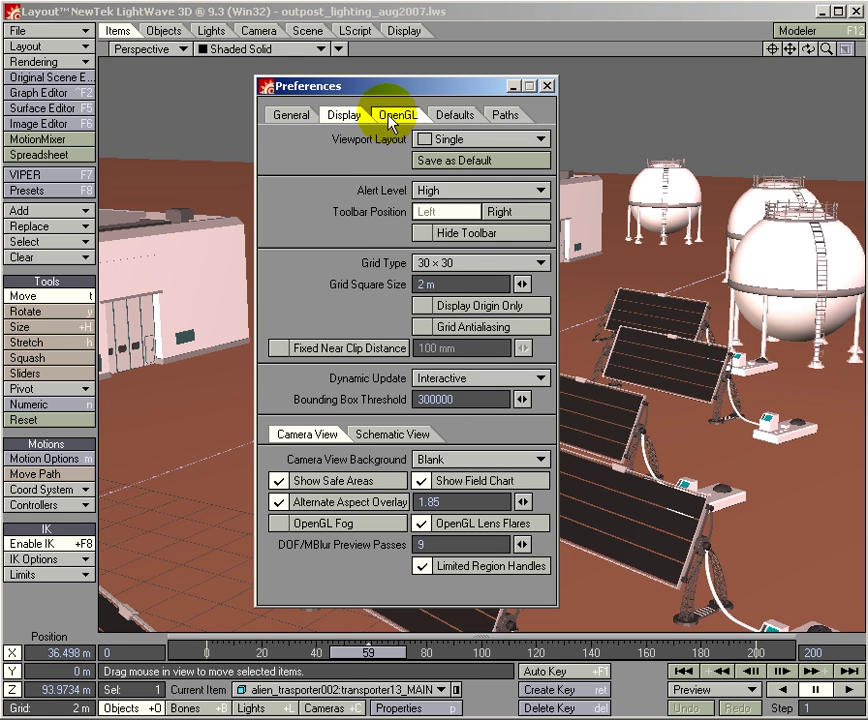
{"action": "left_click_drag", "start_coordinate": [417, 88], "coordinate": [732, 88]}
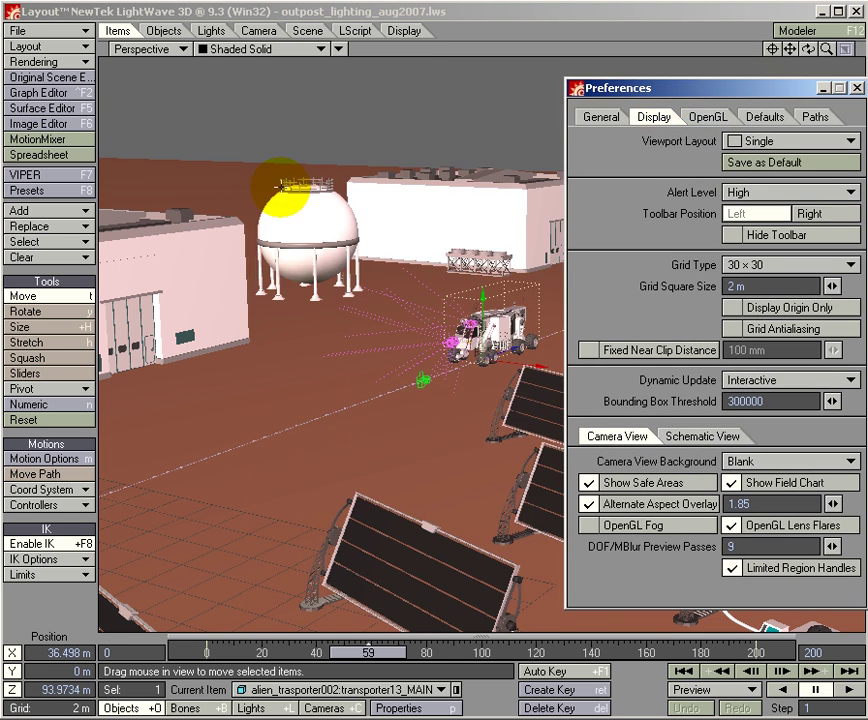
{"action": "left_click", "coordinate": [258, 48]}
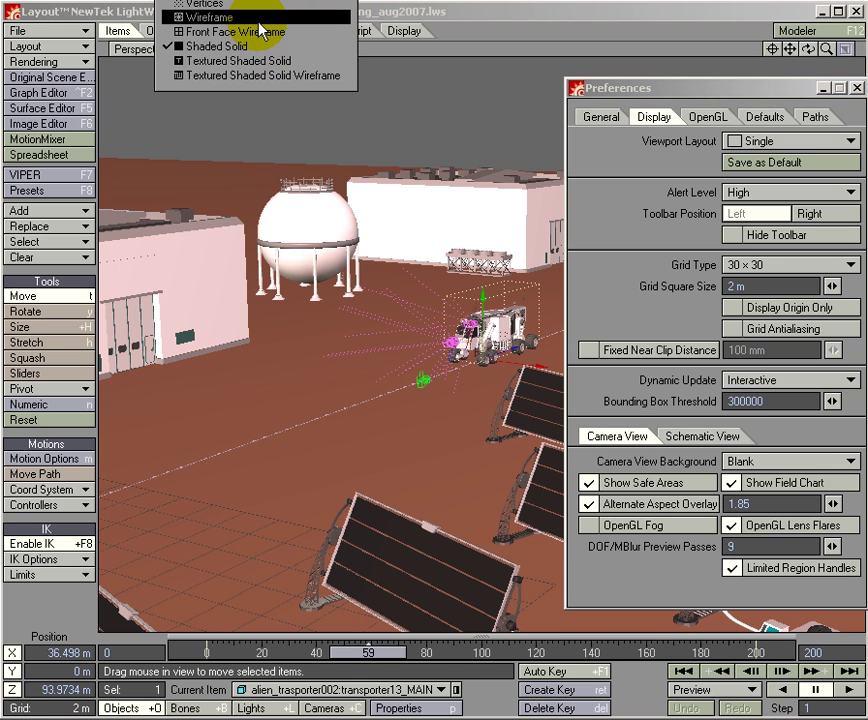
{"action": "left_click", "coordinate": [240, 31]}
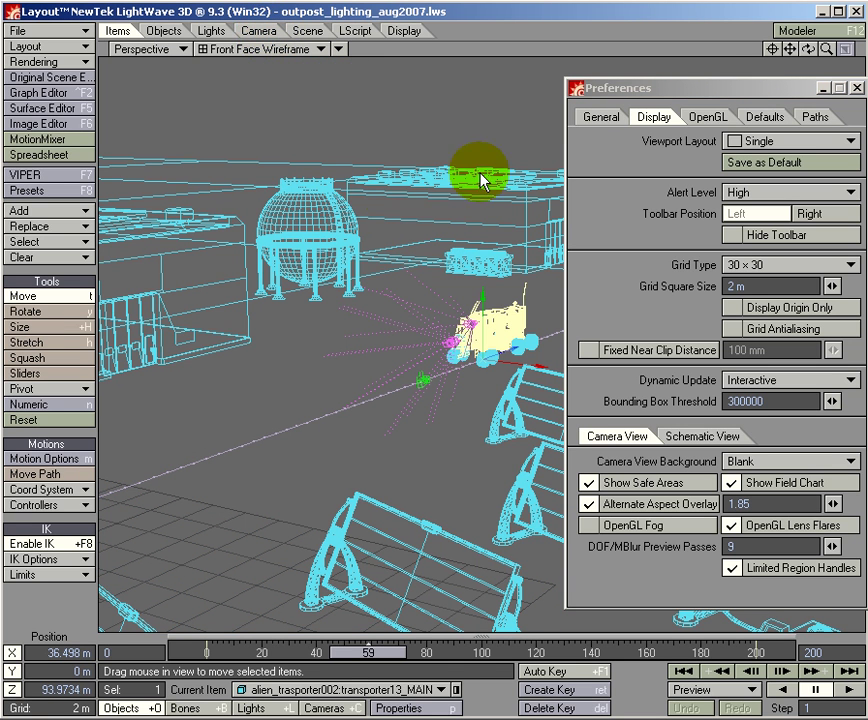
Step: Orbit to show more ground, then change Grid Type to 50 × 50 and then 100 × 100
{"action": "mouse_move", "coordinate": [335, 205]}
{"action": "left_mouse_down", "text": "alt"}
{"action": "mouse_move", "coordinate": [320, 148]}
{"action": "mouse_move", "coordinate": [318, 205]}
{"action": "mouse_move", "coordinate": [310, 151]}
{"action": "mouse_move", "coordinate": [334, 206]}
{"action": "left_mouse_up", "text": "alt"}
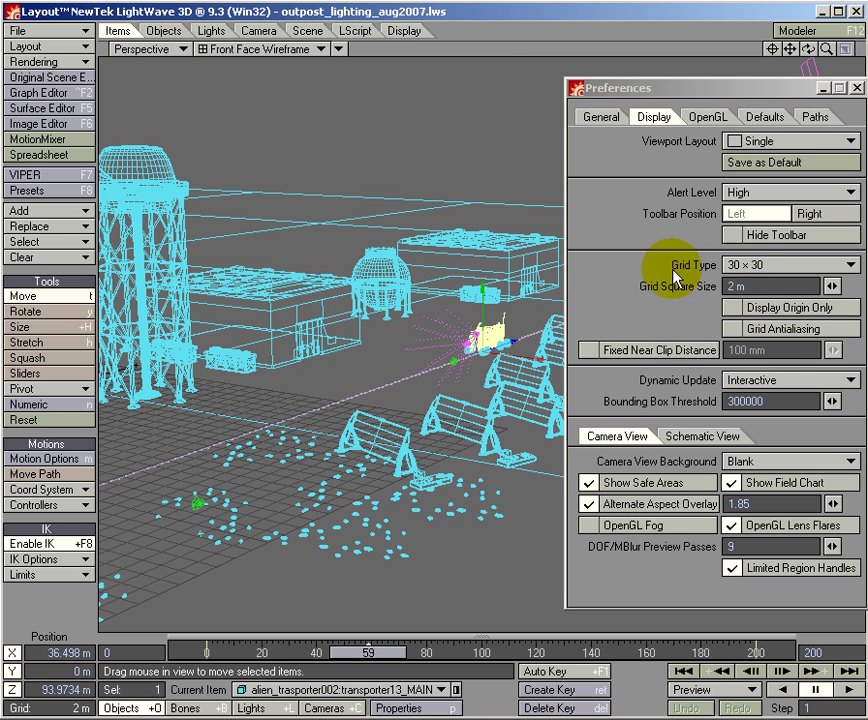
{"action": "left_click", "coordinate": [753, 268]}
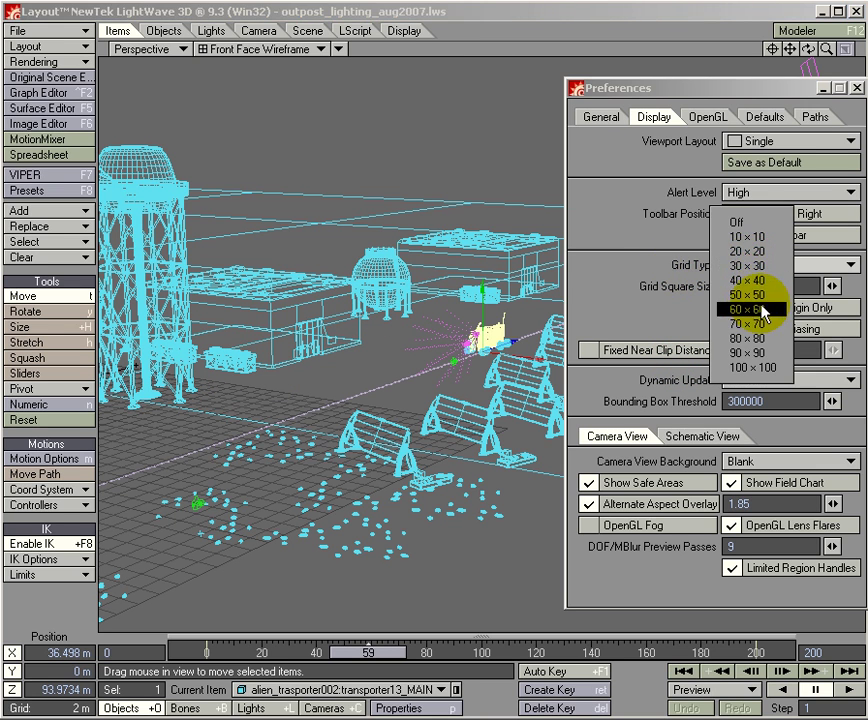
{"action": "left_click", "coordinate": [762, 296]}
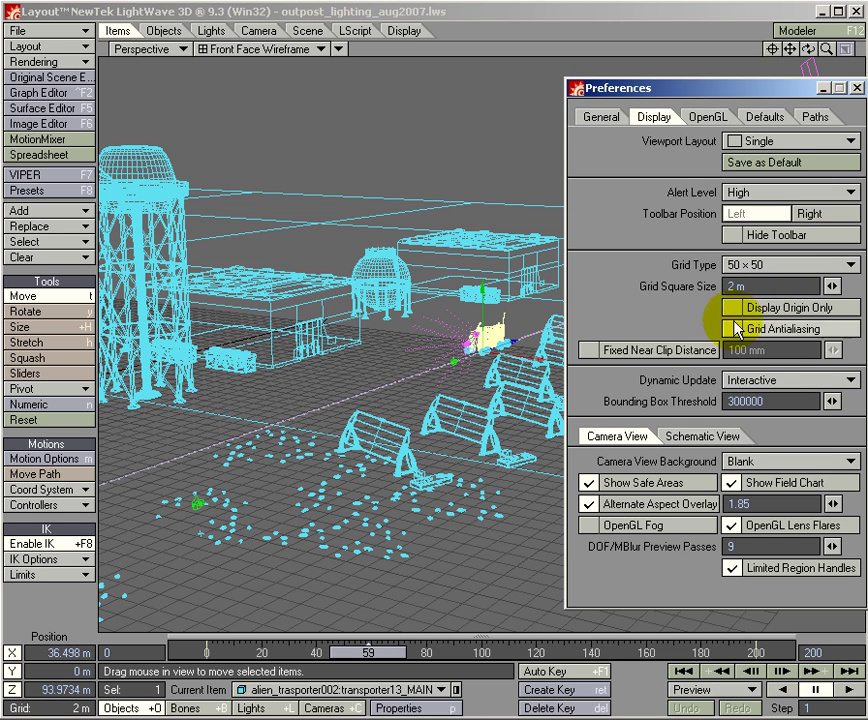
{"action": "left_click", "coordinate": [753, 264]}
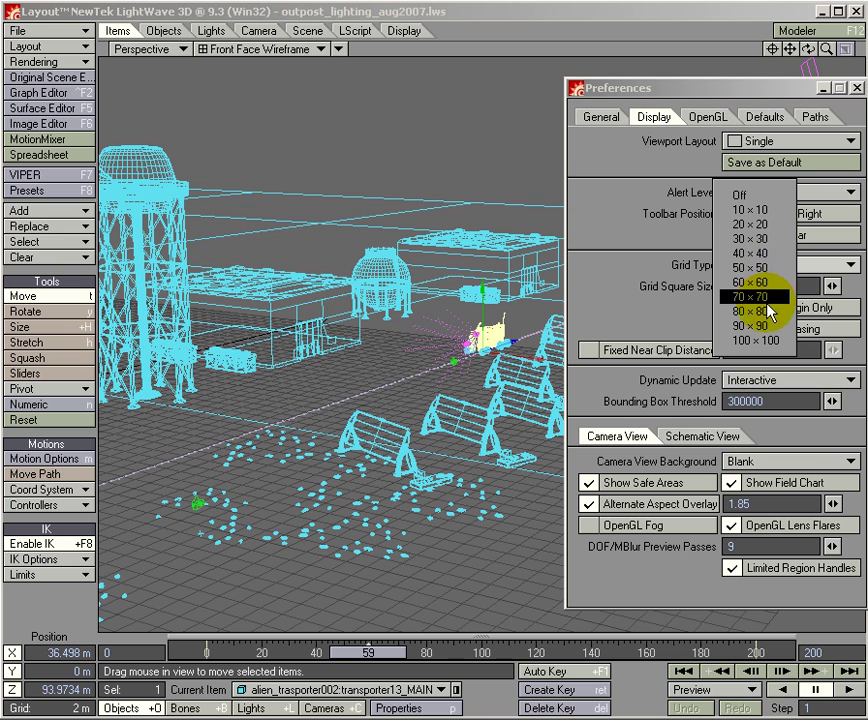
{"action": "left_click", "coordinate": [765, 341]}
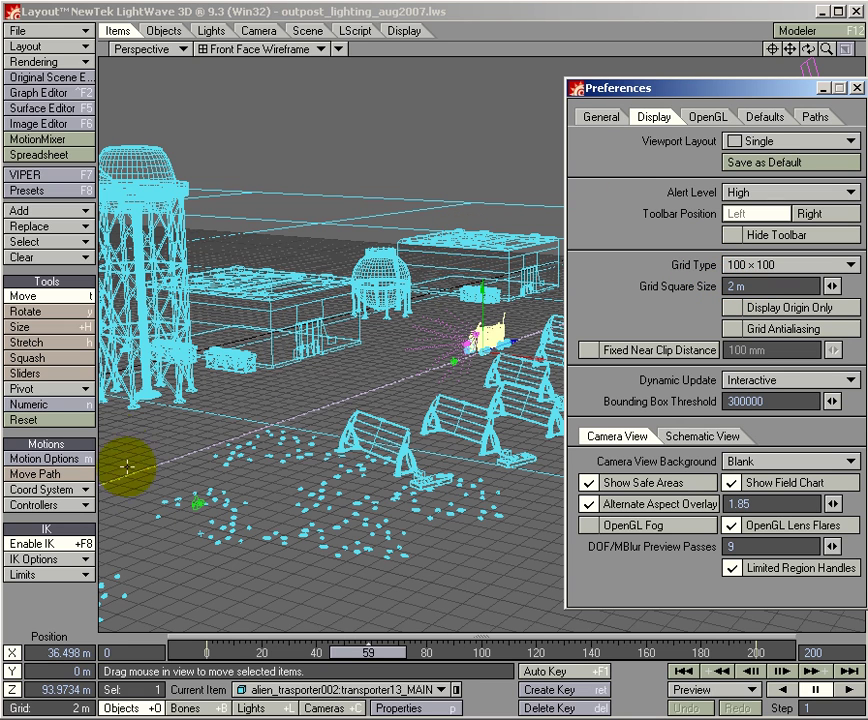
Step: Briefly turn the floor grid off, then set Grid Type back to 30 × 30
{"action": "mouse_move", "coordinate": [675, 88]}
{"action": "left_mouse_down"}
{"action": "mouse_move", "coordinate": [792, 72]}
{"action": "mouse_move", "coordinate": [748, 64]}
{"action": "mouse_move", "coordinate": [667, 84]}
{"action": "left_mouse_up"}
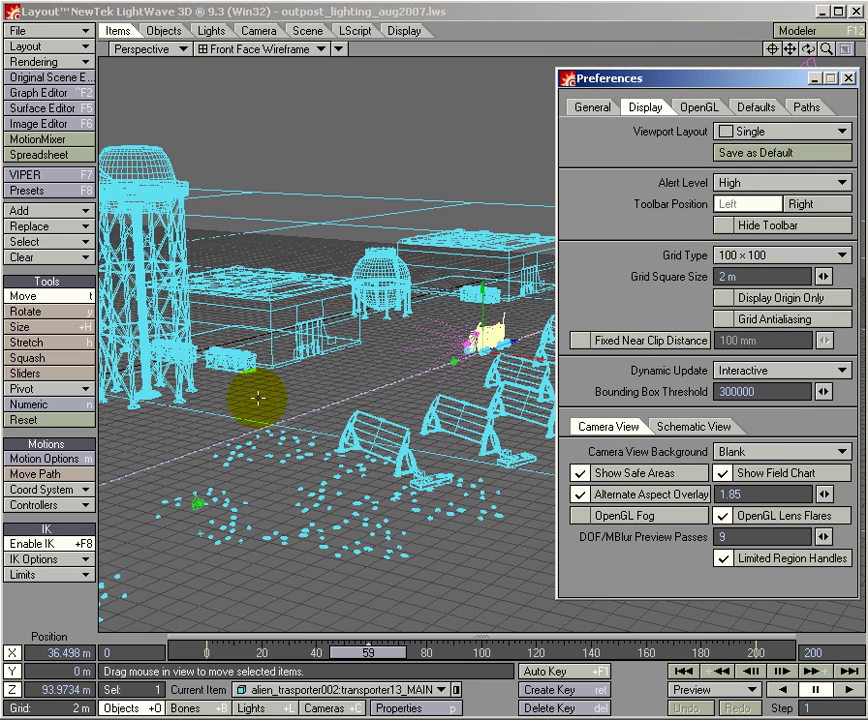
{"action": "left_click", "coordinate": [735, 255]}
{"action": "left_click", "coordinate": [745, 116]}
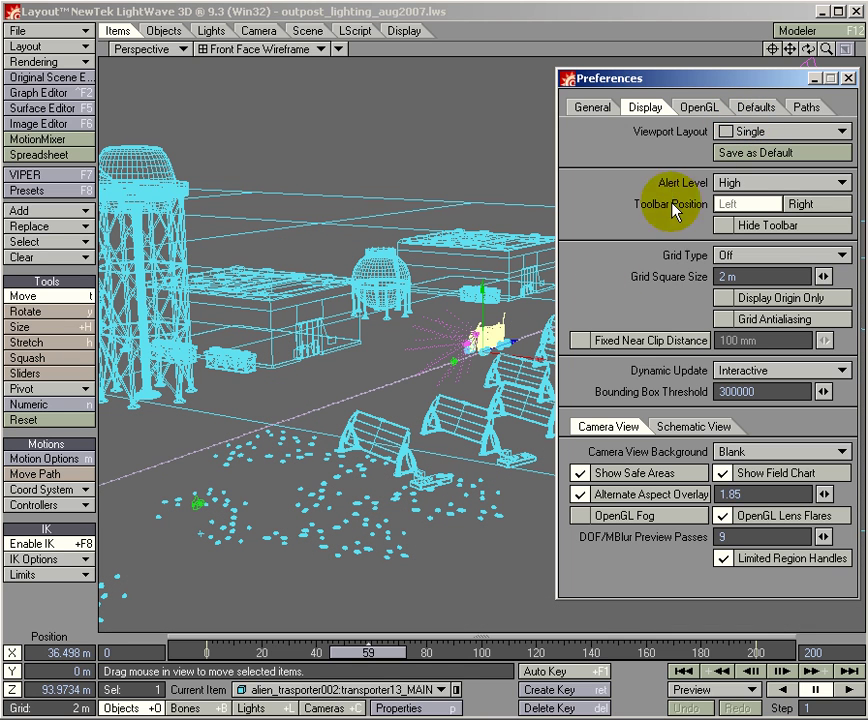
{"action": "left_click", "coordinate": [736, 256]}
{"action": "left_click", "coordinate": [745, 296]}
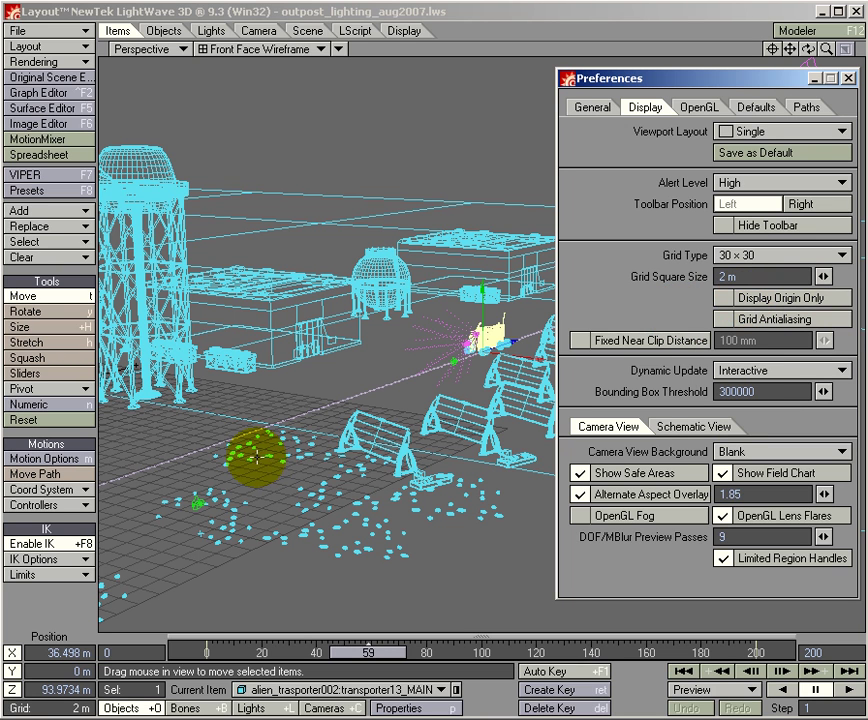
Step: Set Grid Square Size to 10 m and move Preferences to the left of the view
{"action": "left_click", "coordinate": [709, 277]}
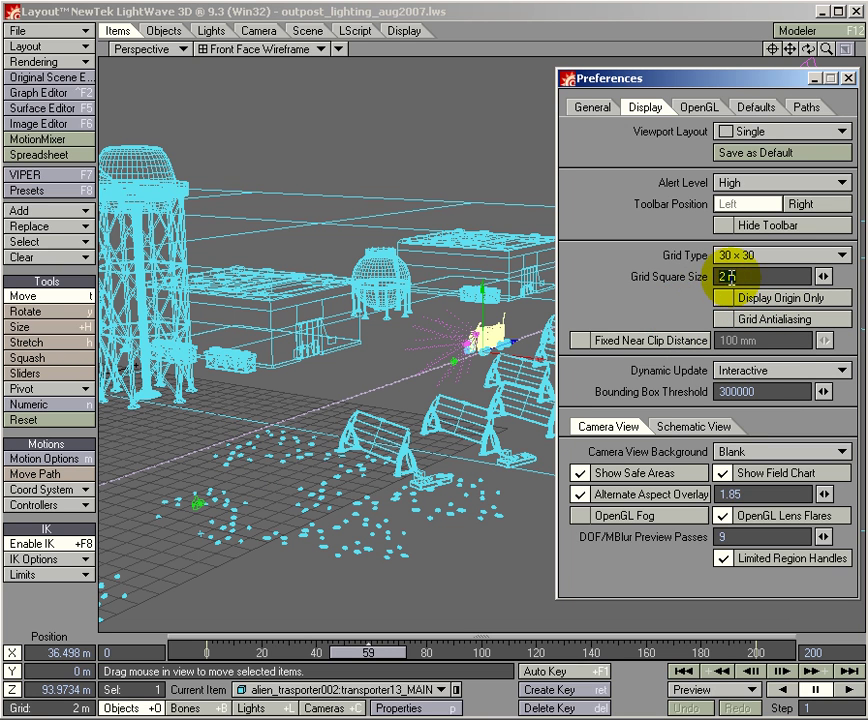
{"action": "left_click", "coordinate": [636, 285]}
{"action": "type", "text": "10"}
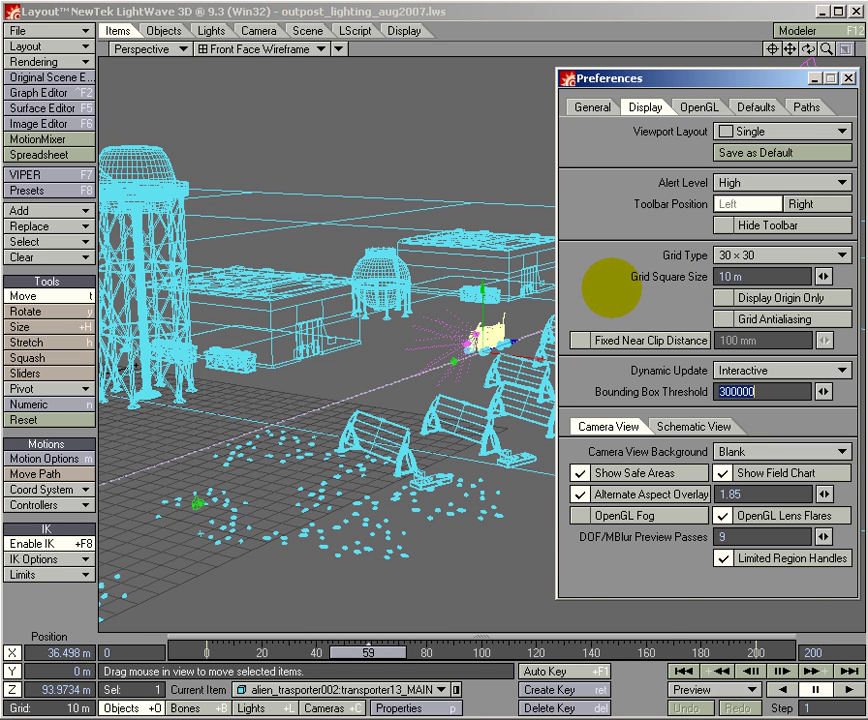
{"action": "key", "text": "Return"}
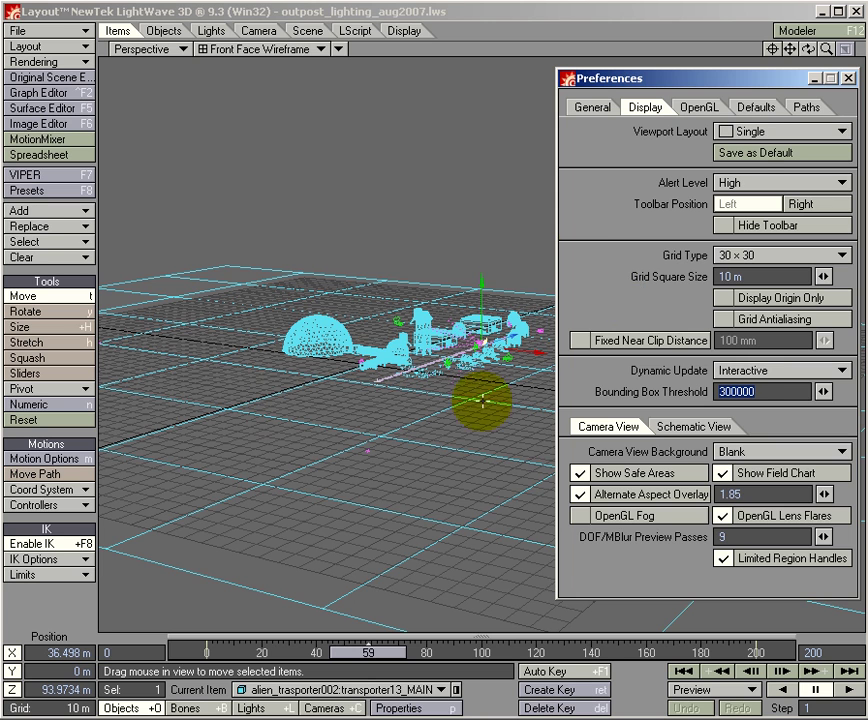
{"action": "left_click_drag", "start_coordinate": [765, 84], "coordinate": [722, 92]}
{"action": "left_click_drag", "start_coordinate": [637, 104], "coordinate": [349, 282]}
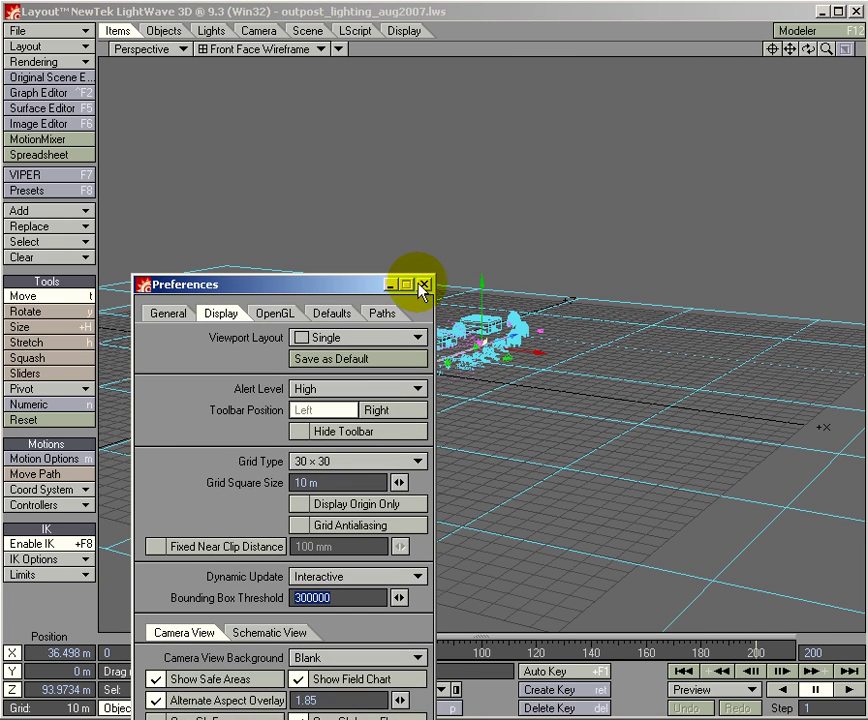
Step: Close Preferences and scroll-zoom the viewport out until grid squares reach 50 m
{"action": "left_click", "coordinate": [390, 285]}
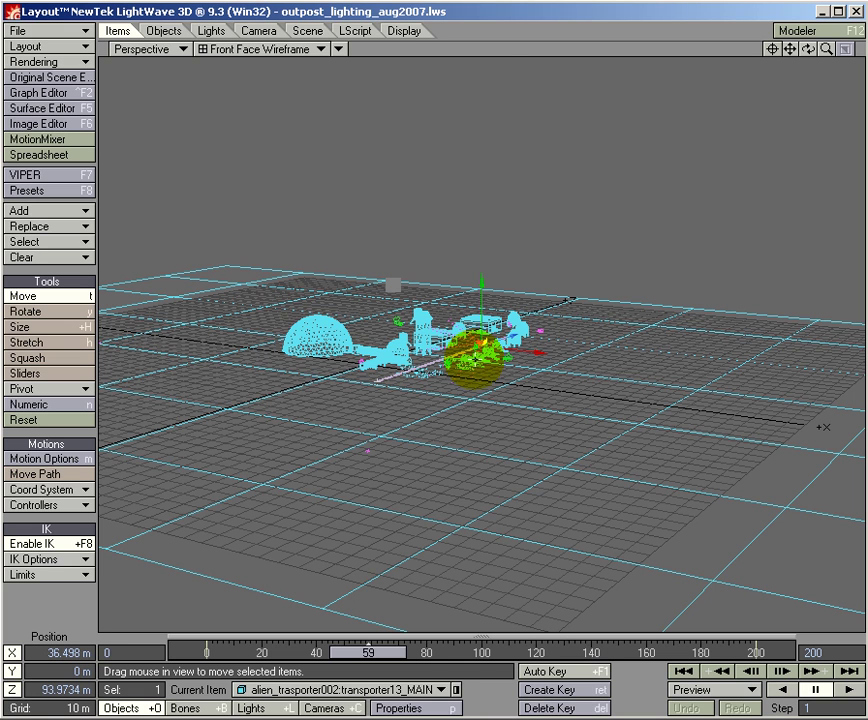
{"action": "left_click_drag", "start_coordinate": [476, 361], "coordinate": [500, 386]}
{"action": "scroll", "coordinate": [509, 386], "scroll_direction": "up", "scroll_amount": 2}
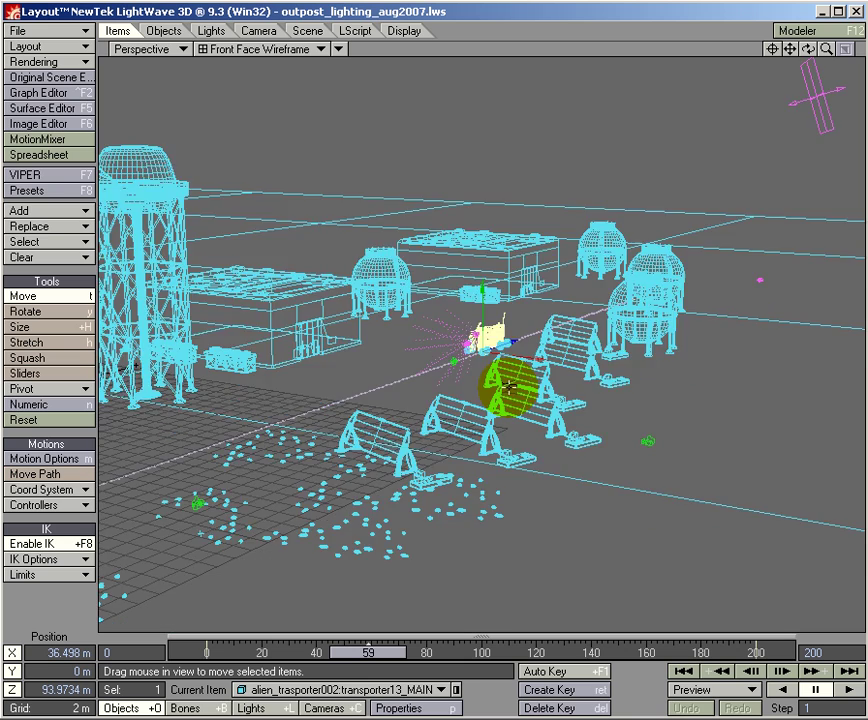
{"action": "scroll", "coordinate": [509, 386], "scroll_direction": "down", "scroll_amount": 3}
{"action": "scroll", "coordinate": [509, 386], "scroll_direction": "down", "scroll_amount": 2}
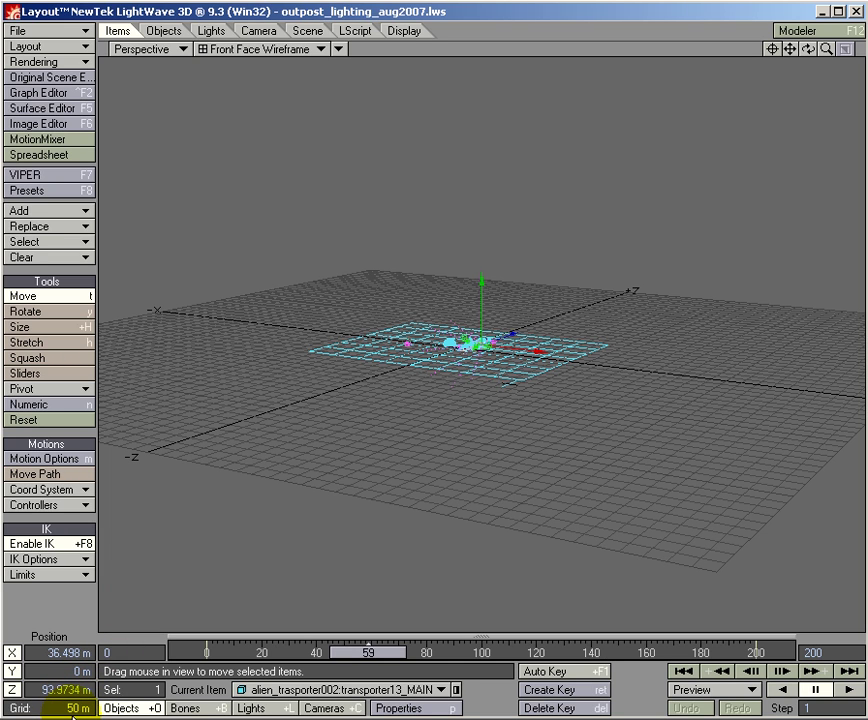
Step: Zoom back in on the outpost, re-angle the view, and move to frame 34
{"action": "key", "text": "."}
{"action": "key", "text": "."}
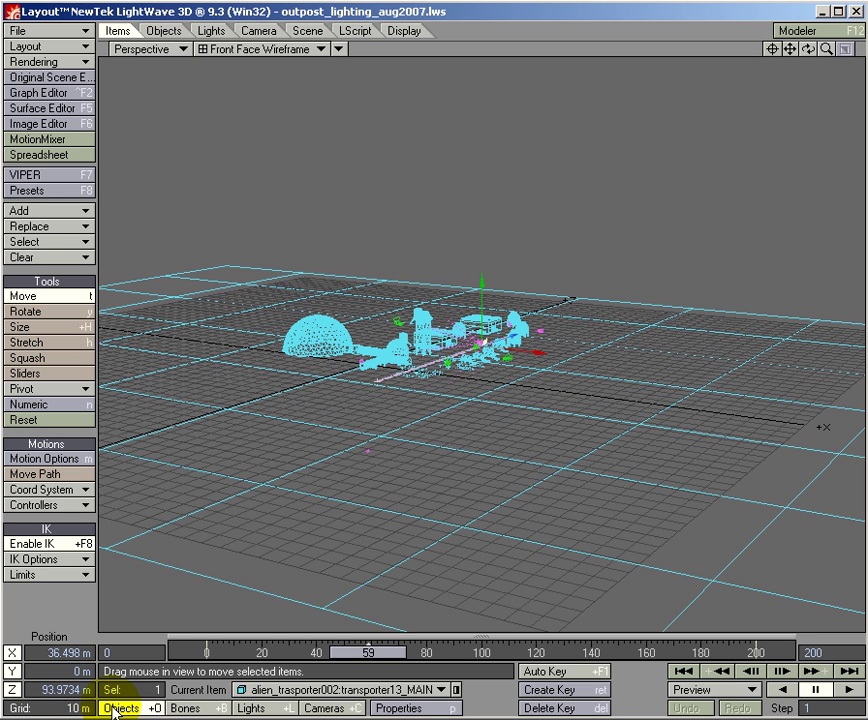
{"action": "key", "text": "."}
{"action": "key", "text": "."}
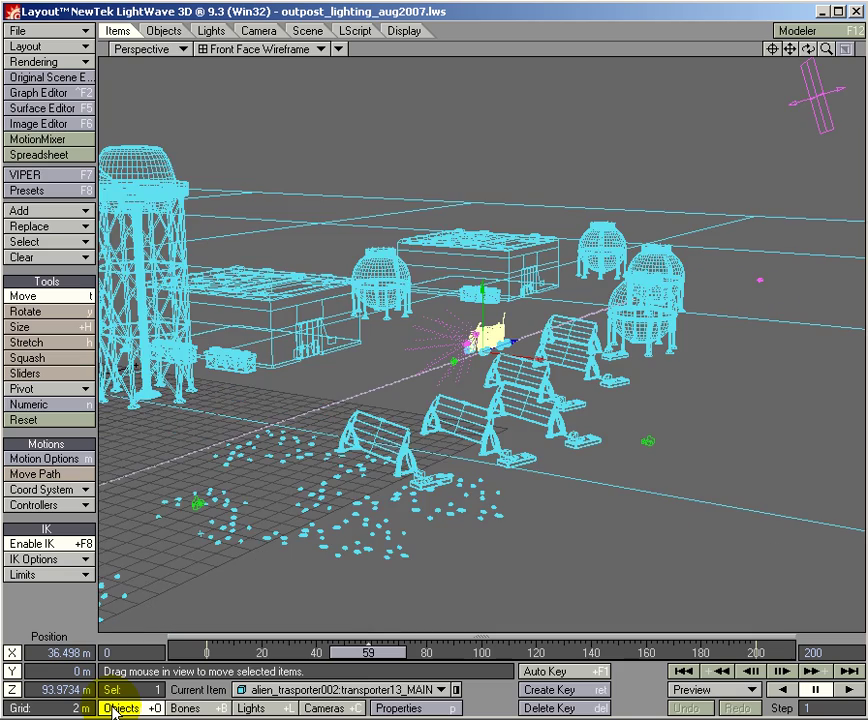
{"action": "key", "text": "."}
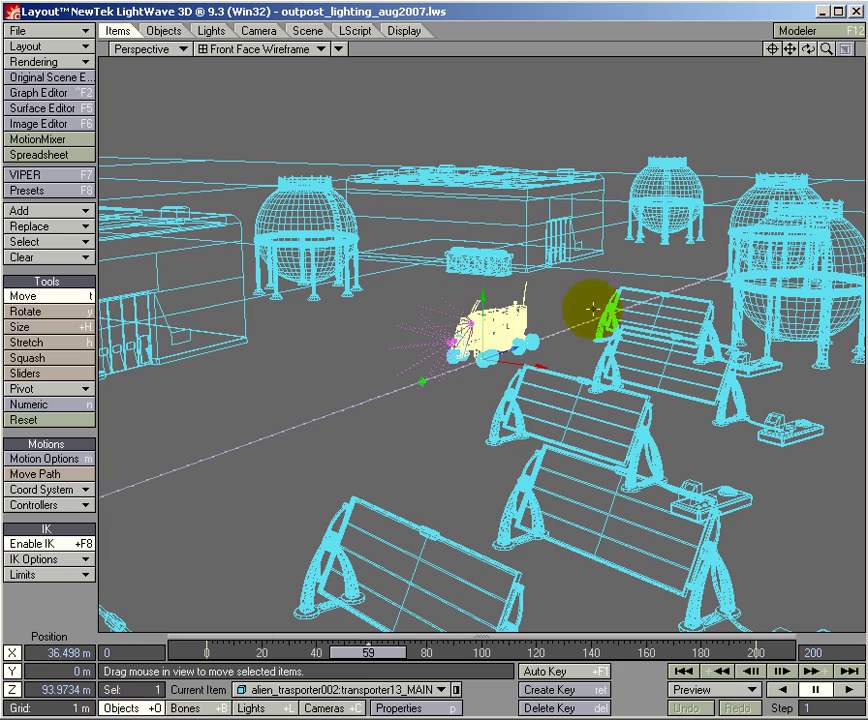
{"action": "left_click_drag", "start_coordinate": [827, 47], "coordinate": [333, 201]}
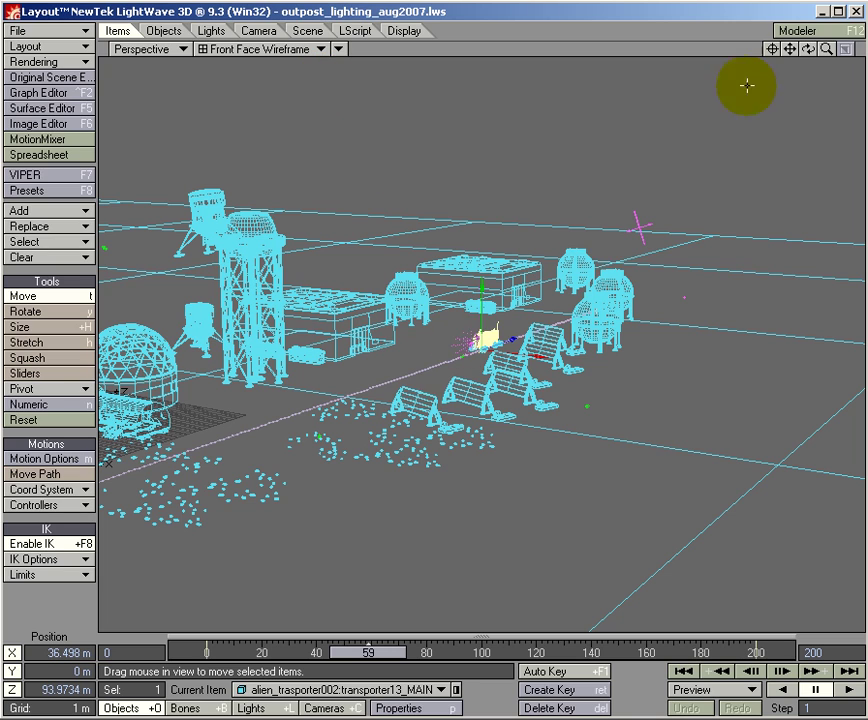
{"action": "left_click_drag", "start_coordinate": [808, 49], "coordinate": [521, 355]}
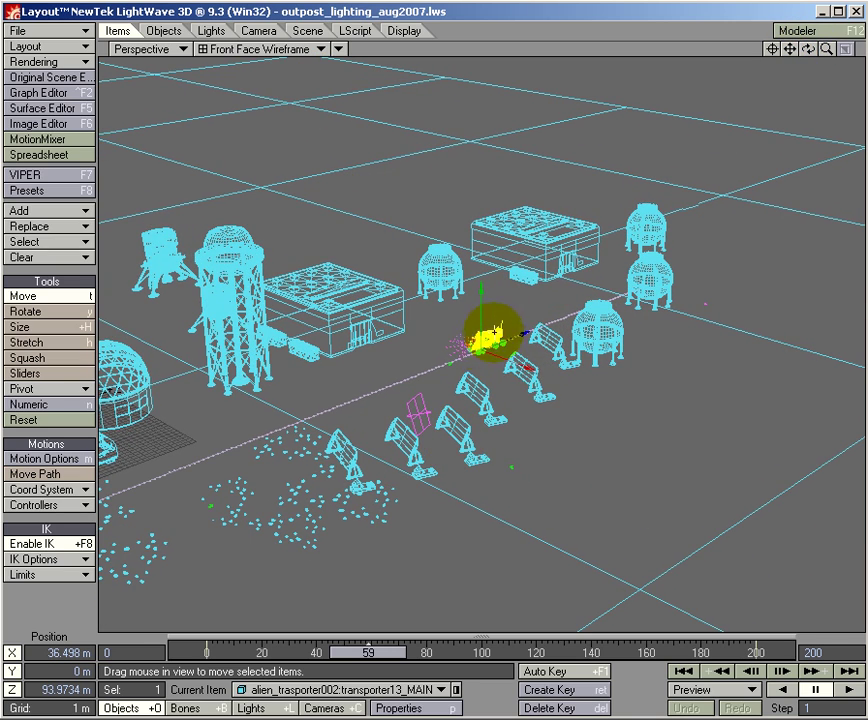
{"action": "left_click_drag", "start_coordinate": [333, 205], "coordinate": [334, 205]}
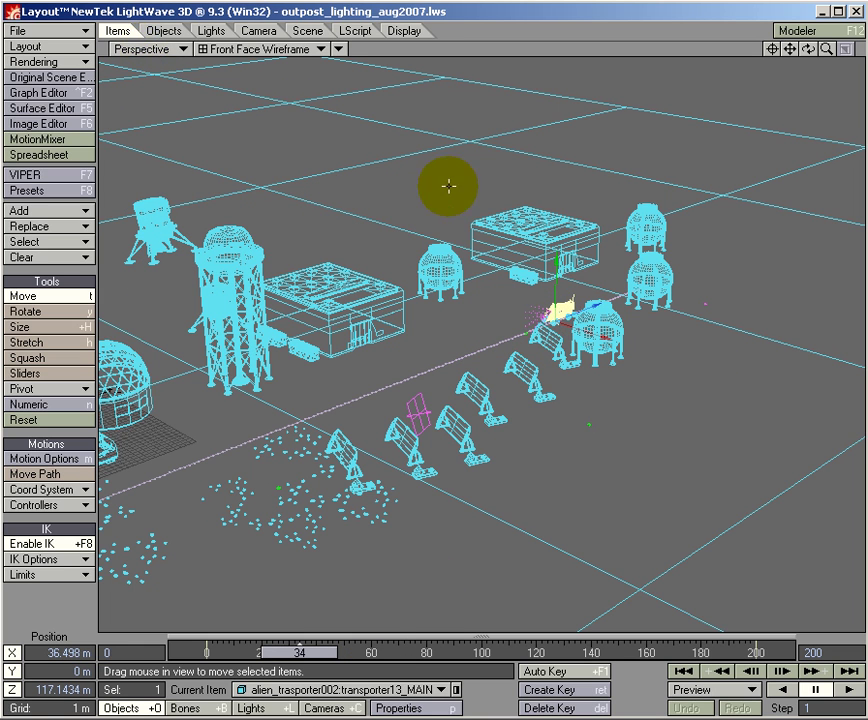
Step: Pan, zoom and orbit to view the transporter close up from the front-left
{"action": "left_click_drag", "start_coordinate": [770, 50], "coordinate": [767, 55]}
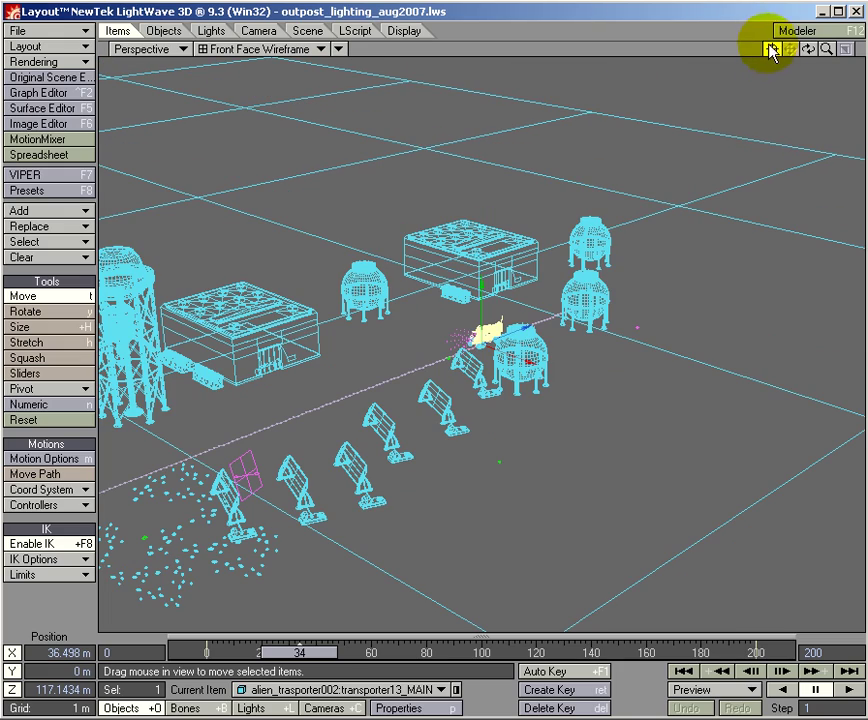
{"action": "left_click_drag", "start_coordinate": [337, 209], "coordinate": [833, 58]}
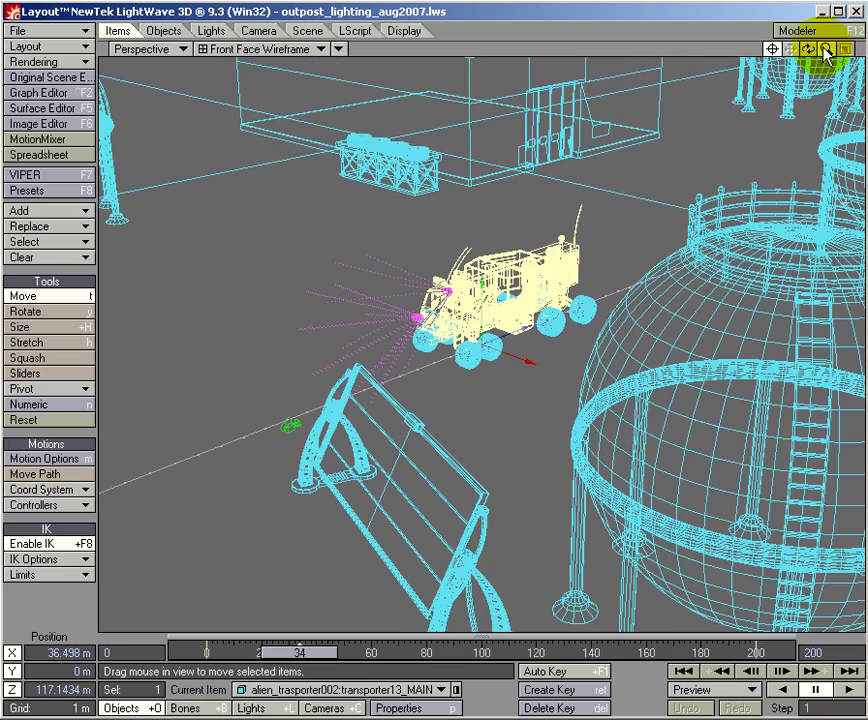
{"action": "left_click_drag", "start_coordinate": [368, 165], "coordinate": [337, 212], "text": "alt"}
{"action": "left_click_drag", "start_coordinate": [807, 49], "coordinate": [306, 594]}
{"action": "mouse_move", "coordinate": [805, 57]}
{"action": "left_mouse_down"}
{"action": "mouse_move", "coordinate": [765, 57]}
{"action": "mouse_move", "coordinate": [806, 57]}
{"action": "left_mouse_up"}
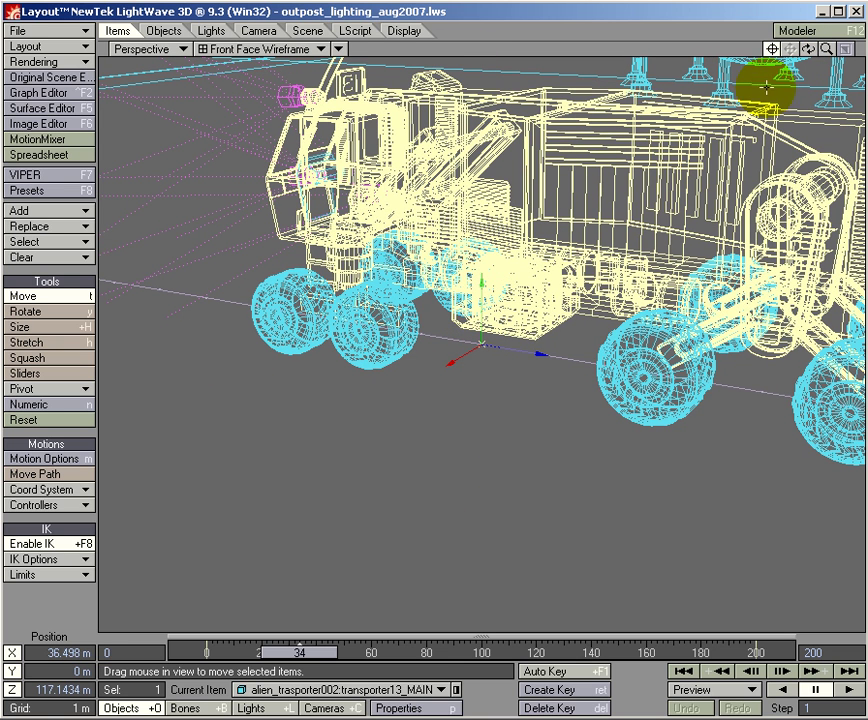
{"action": "left_click_drag", "start_coordinate": [808, 50], "coordinate": [730, 50]}
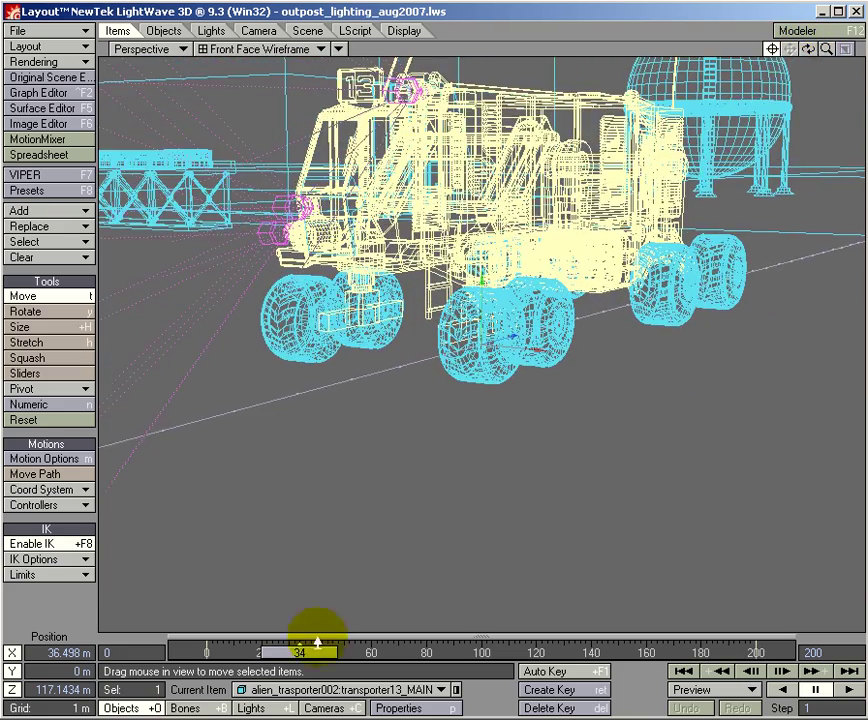
Step: Scrub the transporter animation while re-angling the view, ending at frame 114
{"action": "left_click_drag", "start_coordinate": [305, 652], "coordinate": [637, 652]}
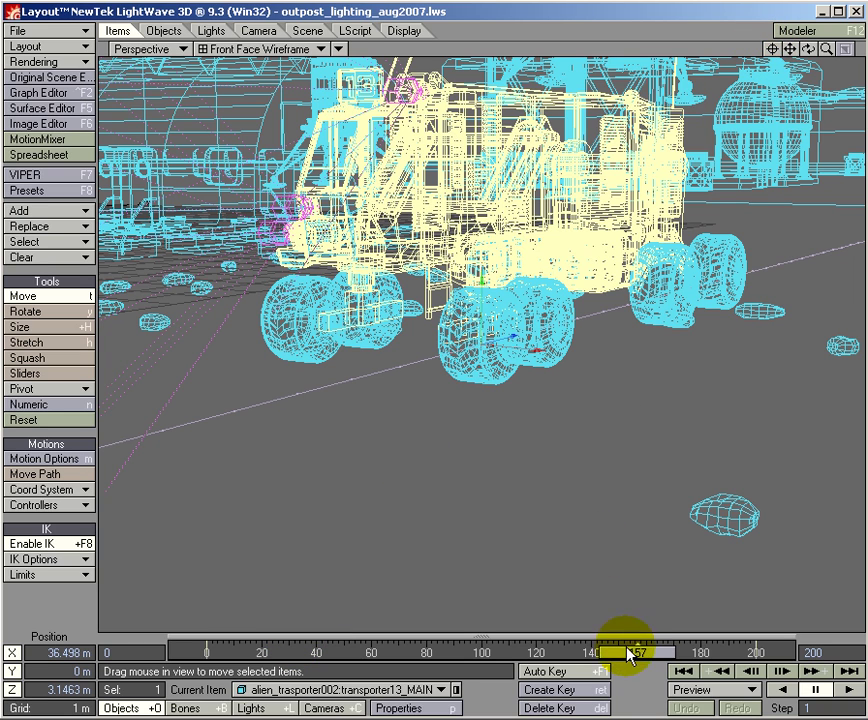
{"action": "left_click_drag", "start_coordinate": [325, 211], "coordinate": [330, 205]}
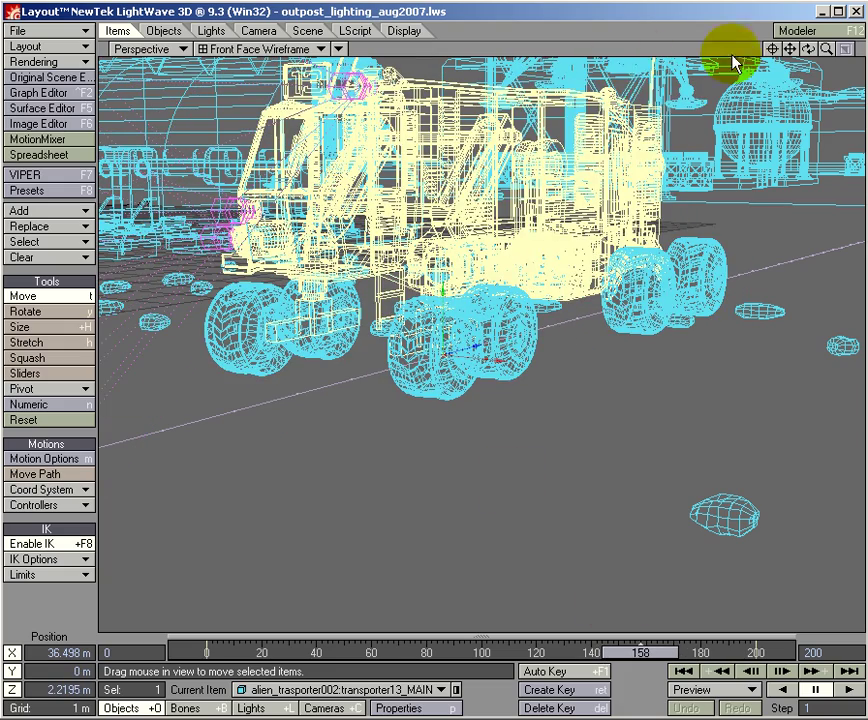
{"action": "left_click_drag", "start_coordinate": [772, 46], "coordinate": [471, 161]}
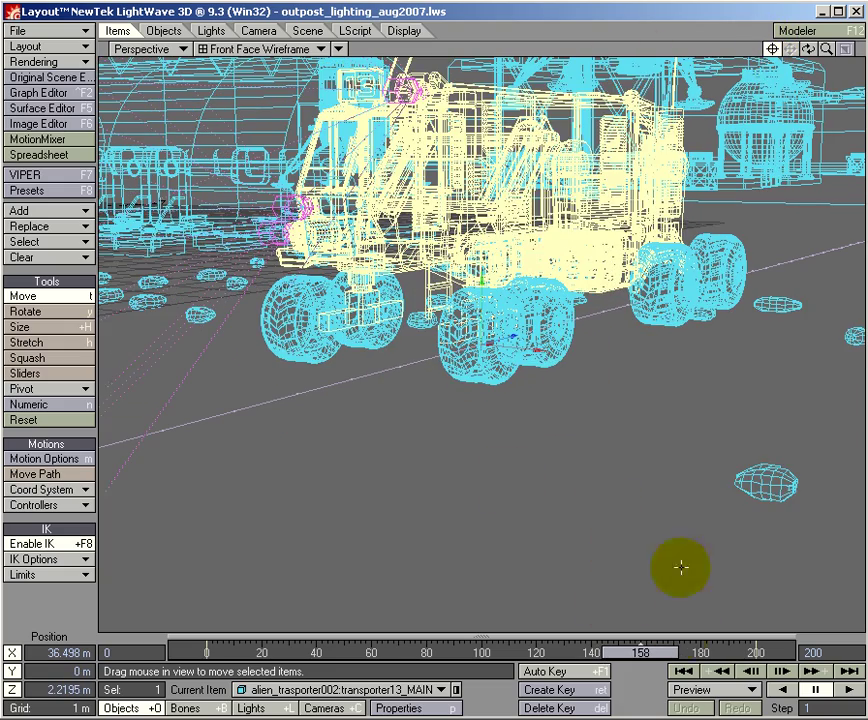
{"action": "left_click_drag", "start_coordinate": [810, 48], "coordinate": [335, 206]}
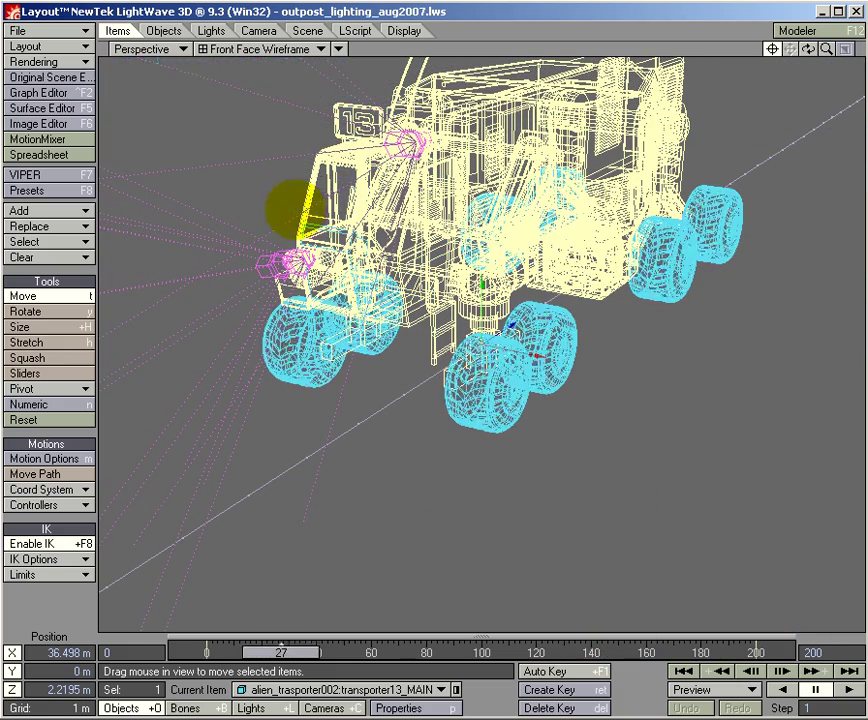
{"action": "left_click_drag", "start_coordinate": [247, 651], "coordinate": [618, 650]}
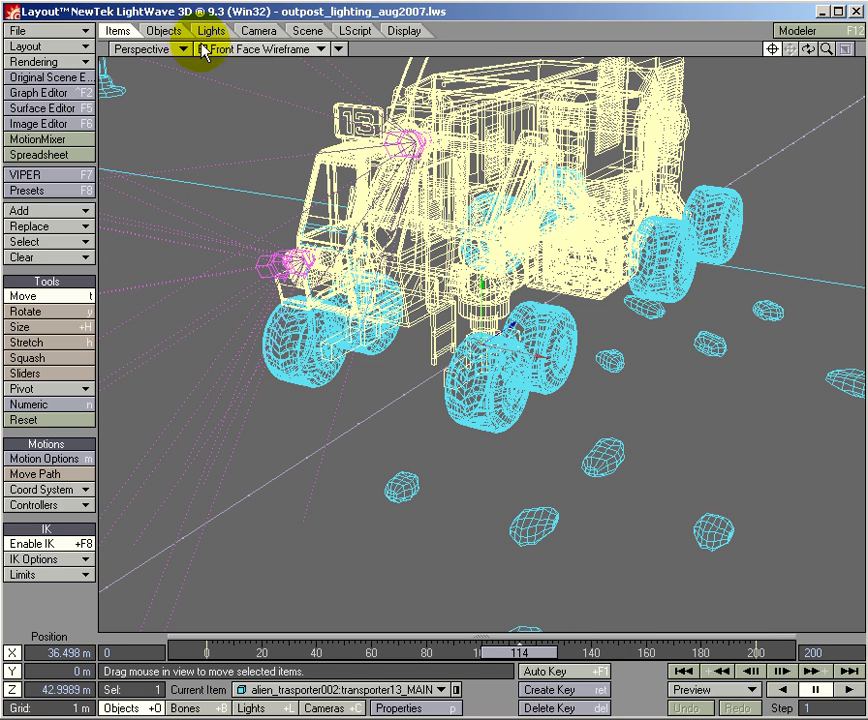
Step: Switch the viewport to Shaded Solid and dolly out to show the rover and nearby buildings
{"action": "left_click", "coordinate": [273, 49]}
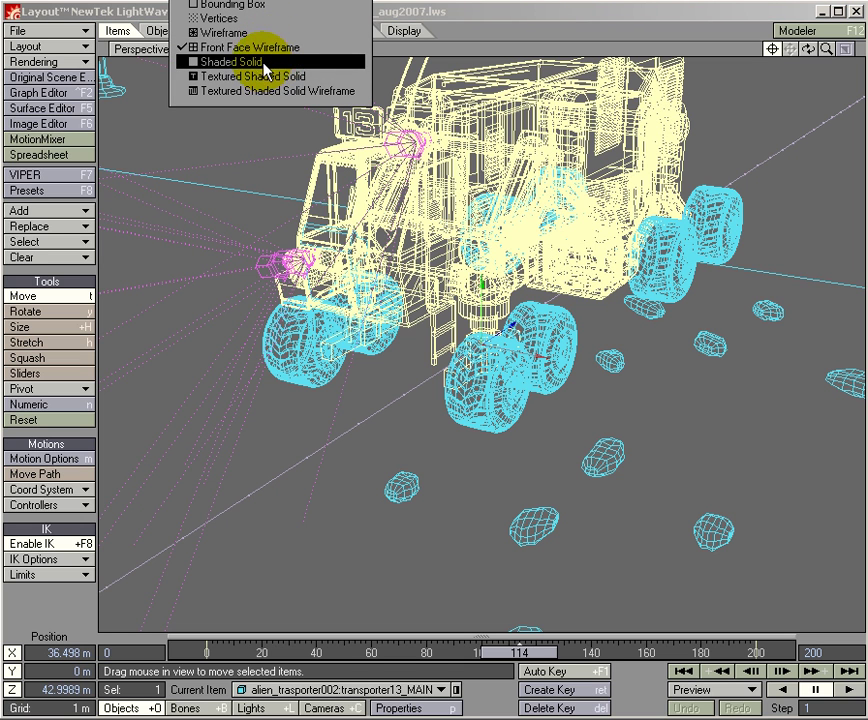
{"action": "left_click", "coordinate": [231, 63]}
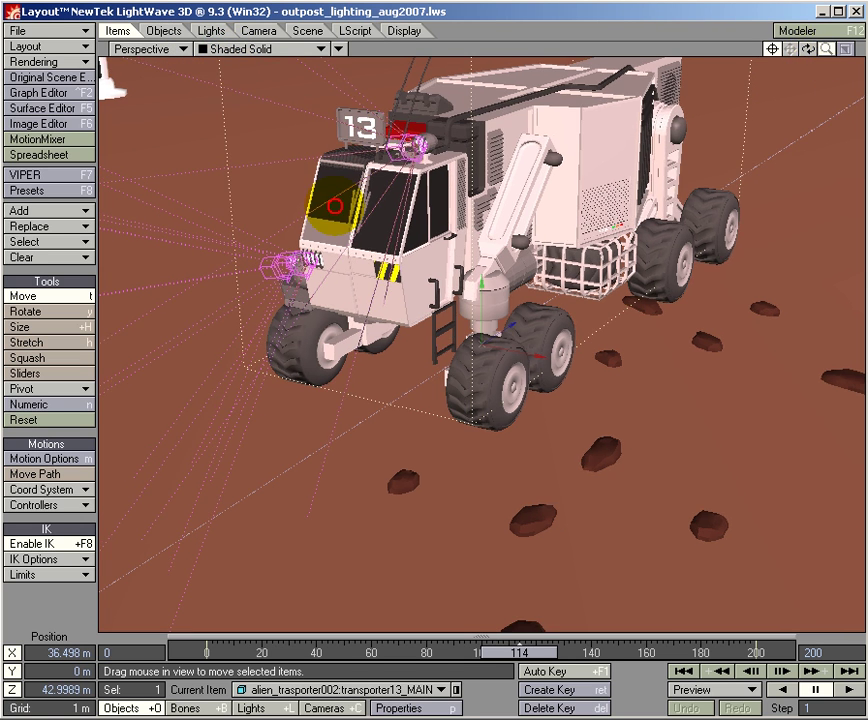
{"action": "scroll", "coordinate": [333, 205], "scroll_direction": "down", "scroll_amount": 10}
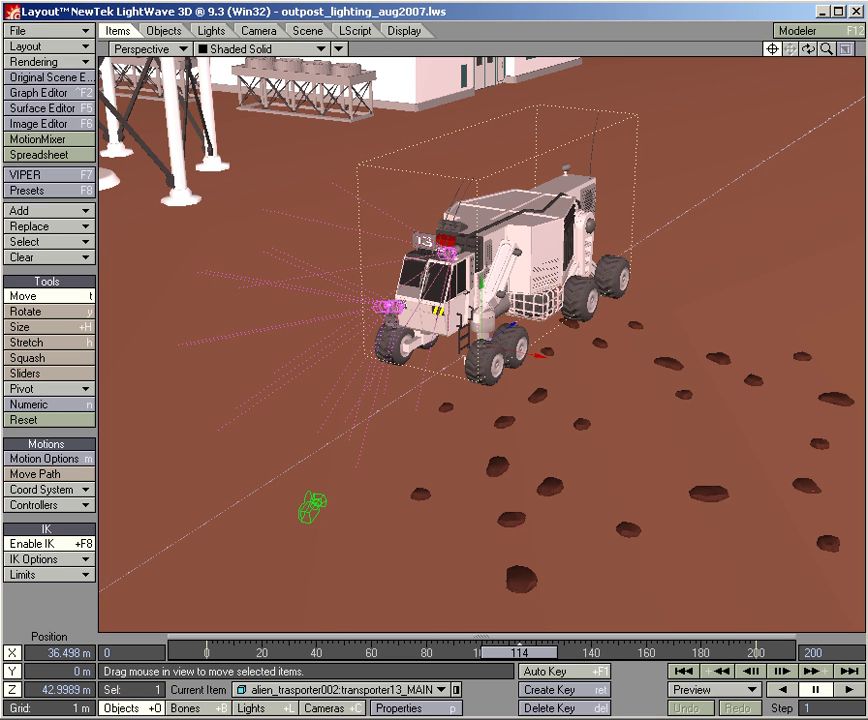
Step: Open Preferences on the Display tab, reposition the window, and orbit the view around the rover
{"action": "key", "text": "o"}
{"action": "left_click_drag", "start_coordinate": [329, 291], "coordinate": [615, 29]}
{"action": "left_click", "coordinate": [508, 44]}
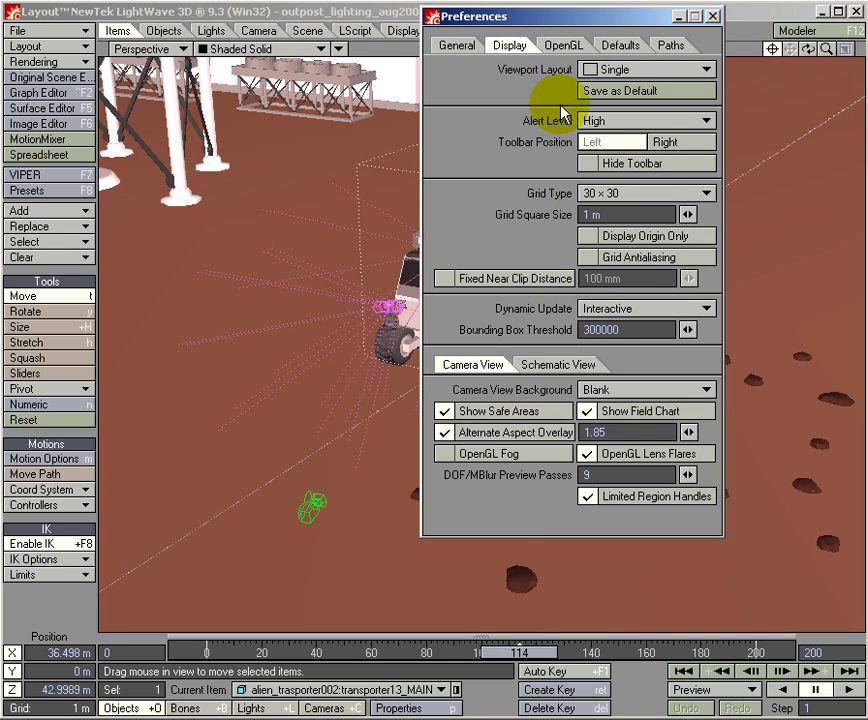
{"action": "left_click_drag", "start_coordinate": [526, 17], "coordinate": [208, 98]}
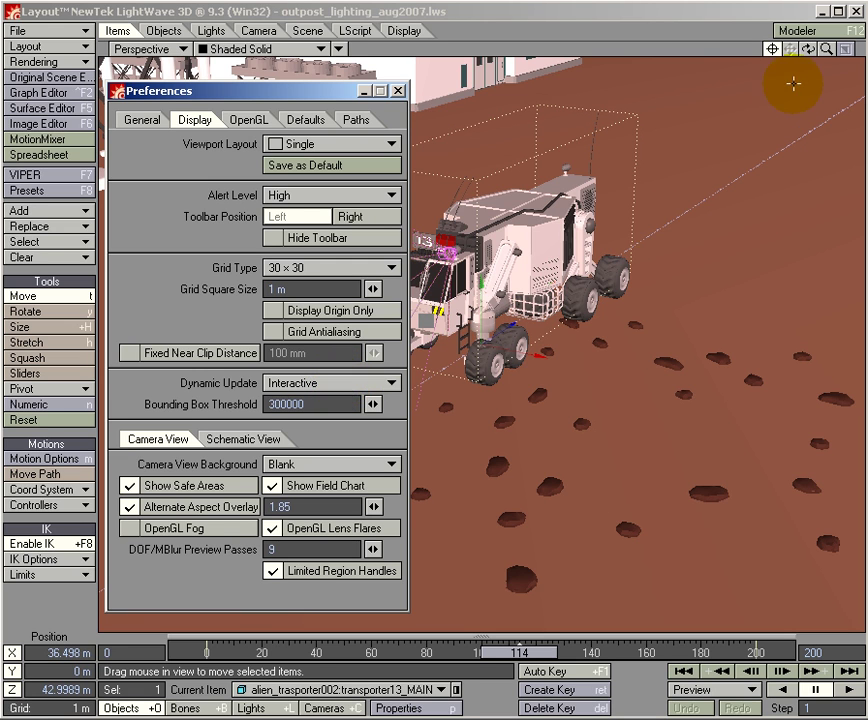
{"action": "left_click_drag", "start_coordinate": [810, 46], "coordinate": [325, 205]}
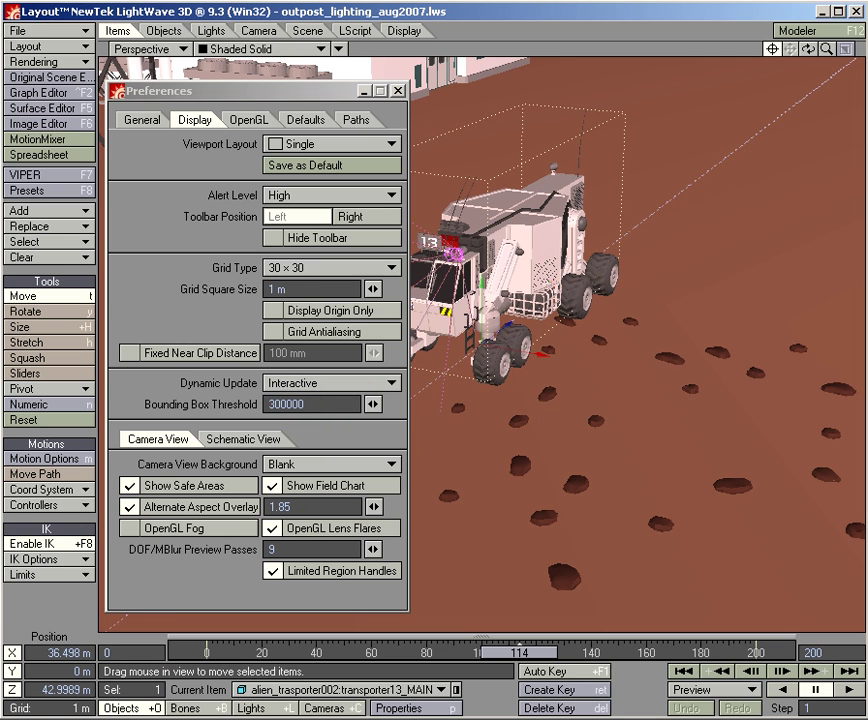
Step: Briefly open and close the Scene Editor, check the scene statistics (26 objects, 252786 polygons), and open the Dynamic Update choices
{"action": "key", "text": "ctrl+F1"}
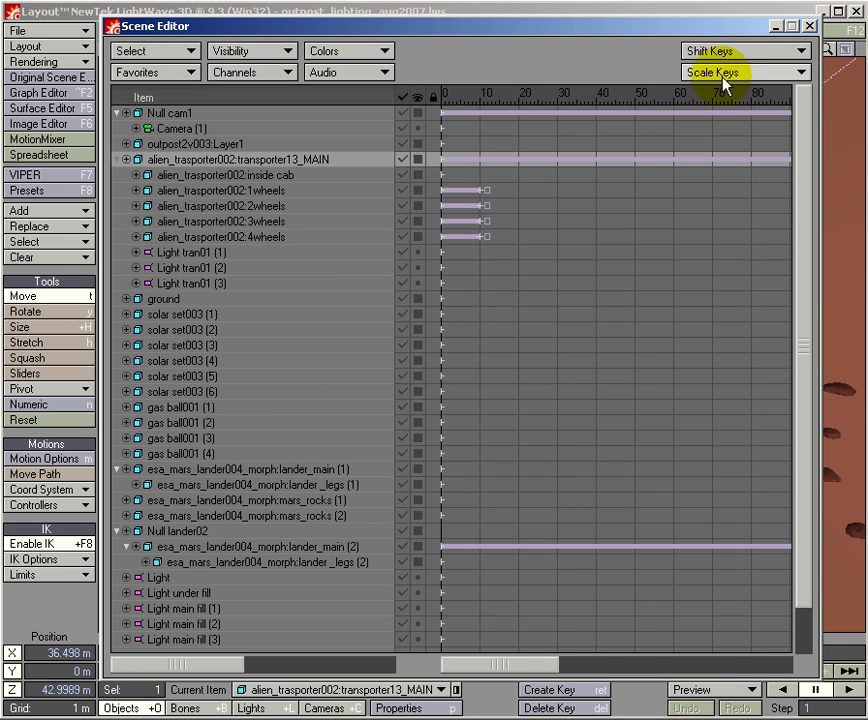
{"action": "left_click", "coordinate": [775, 28]}
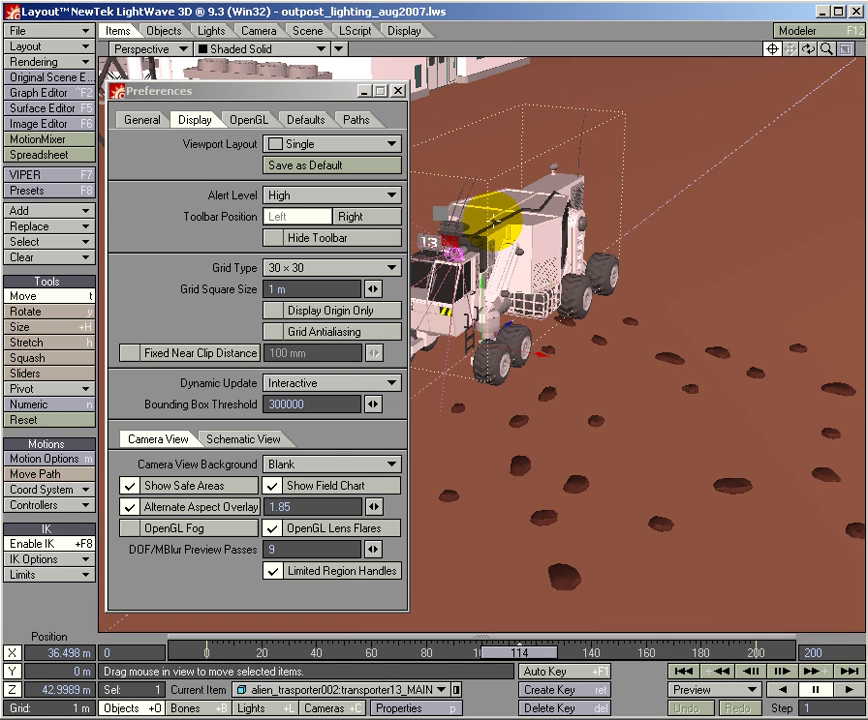
{"action": "key", "text": "w"}
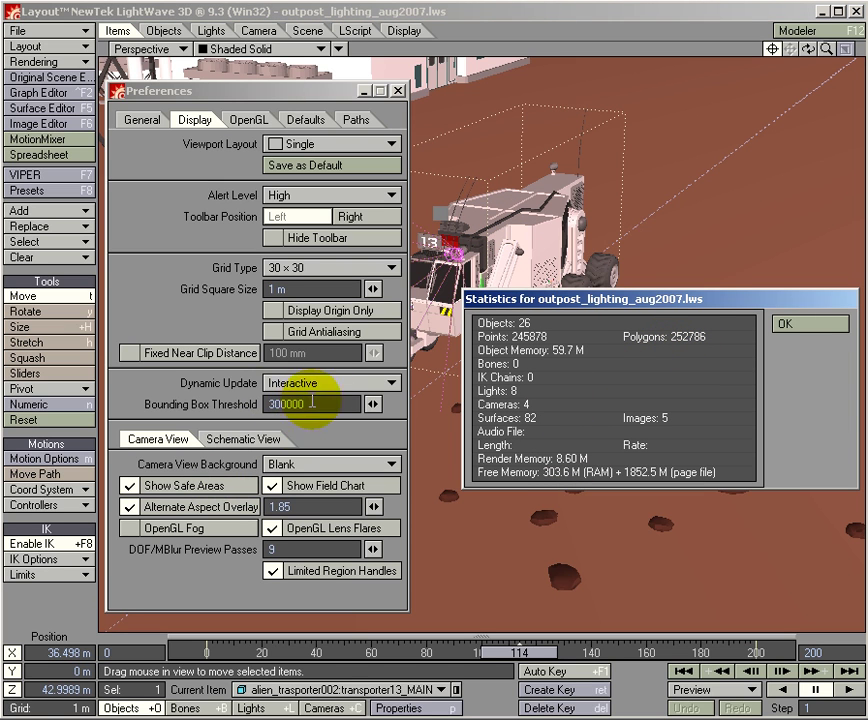
{"action": "key", "text": "Return"}
{"action": "left_click", "coordinate": [790, 325]}
{"action": "left_click", "coordinate": [316, 395]}
Step: Test Delayed dynamic update while orbiting the rover, then set Dynamic Update to Off and orbit again
{"action": "left_click", "coordinate": [312, 375]}
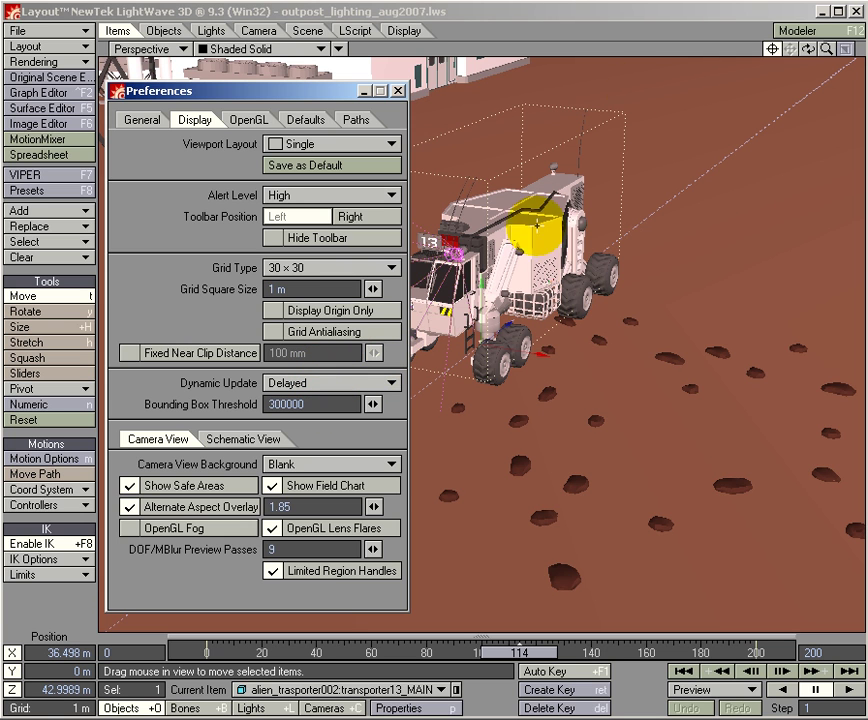
{"action": "left_click_drag", "start_coordinate": [810, 55], "coordinate": [330, 211]}
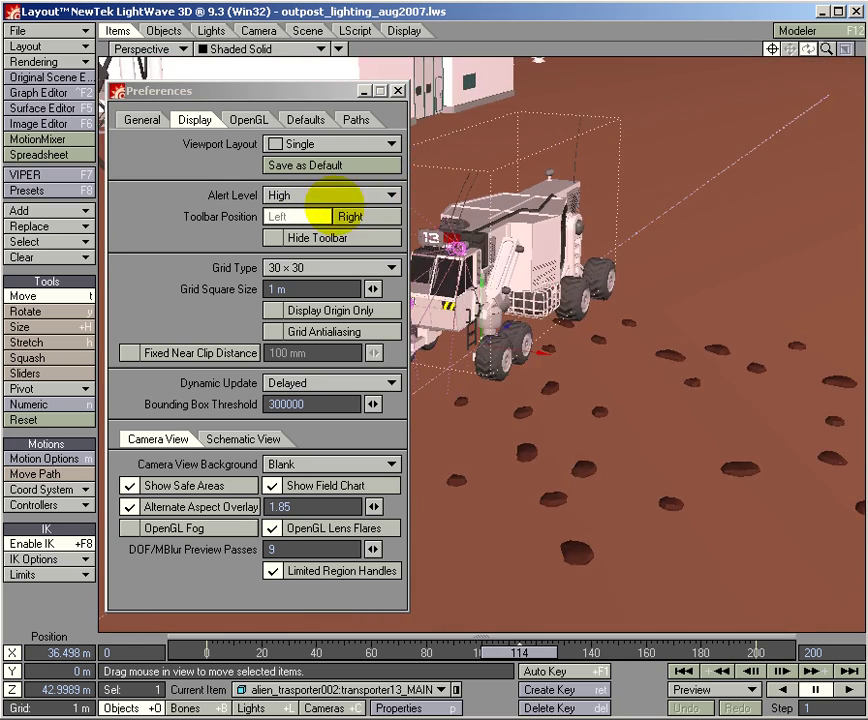
{"action": "left_click", "coordinate": [345, 384]}
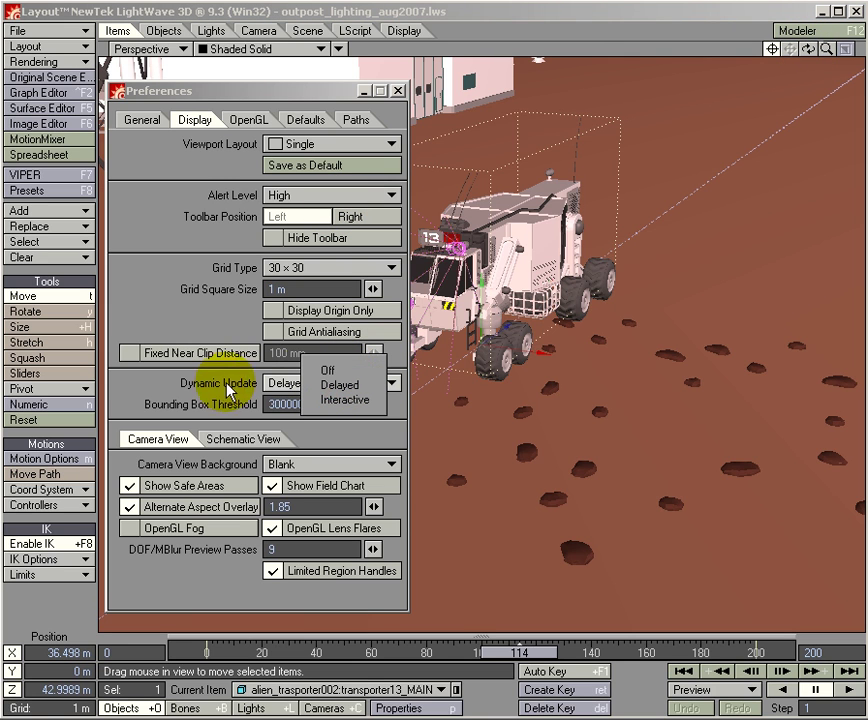
{"action": "left_click", "coordinate": [344, 372]}
{"action": "left_click_drag", "start_coordinate": [808, 55], "coordinate": [357, 212]}
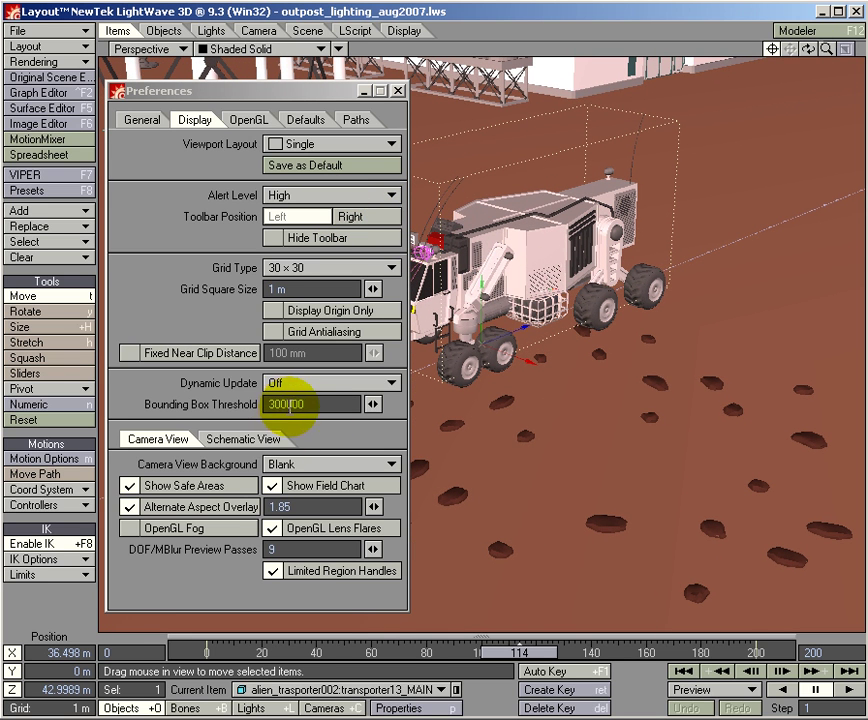
Step: Lower the Bounding Box Threshold to 30000 and orbit the rover to check redrawing
{"action": "left_click", "coordinate": [305, 404]}
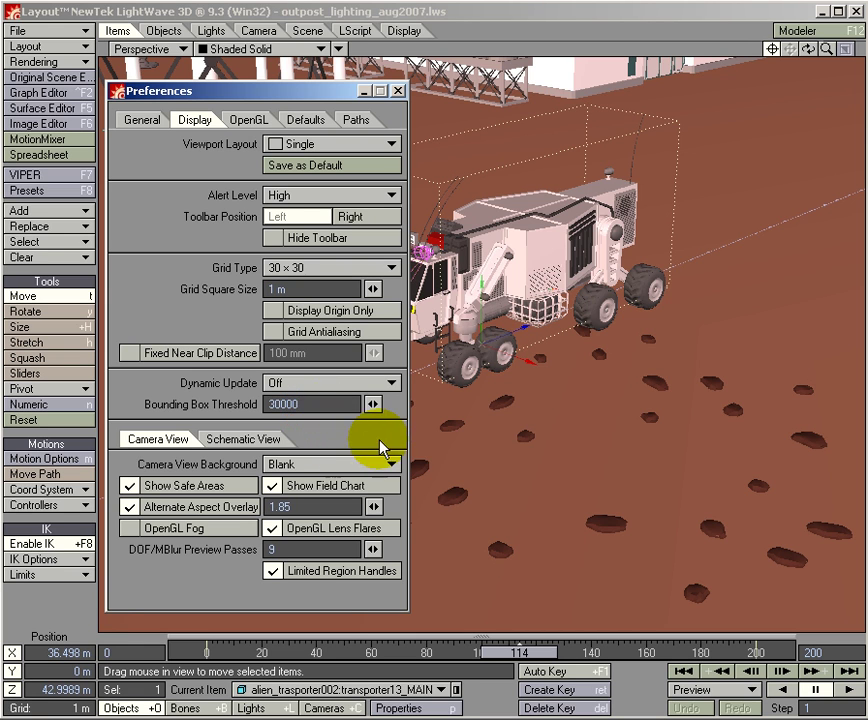
{"action": "left_click_drag", "start_coordinate": [815, 50], "coordinate": [676, 96]}
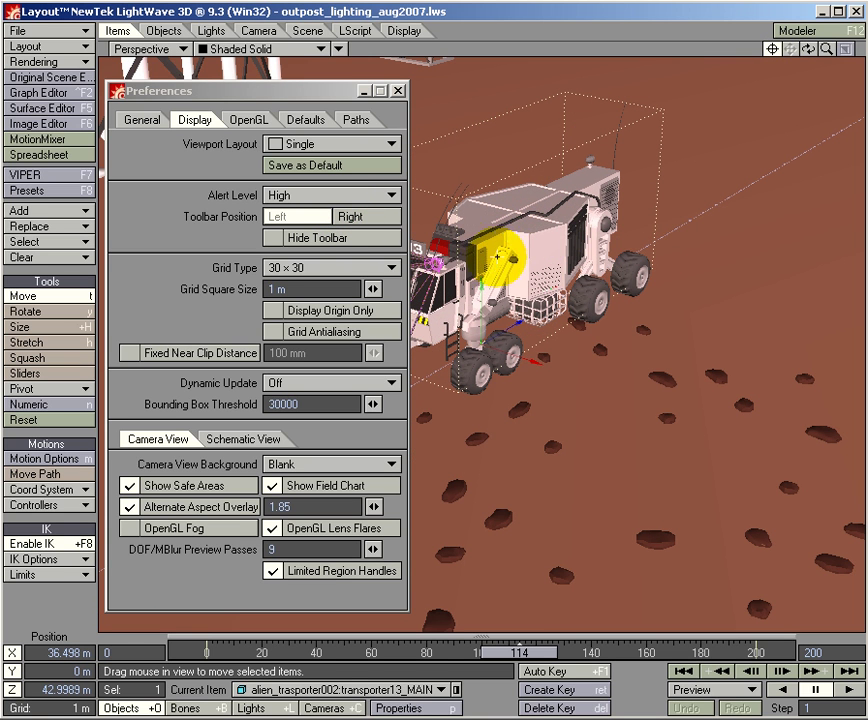
{"action": "mouse_move", "coordinate": [840, 48]}
{"action": "left_mouse_down"}
{"action": "mouse_move", "coordinate": [316, 219]}
{"action": "mouse_move", "coordinate": [333, 207]}
{"action": "mouse_move", "coordinate": [360, 216]}
{"action": "mouse_move", "coordinate": [843, 43]}
{"action": "left_mouse_up"}
Step: Try Delayed update with an orbit, return Dynamic Update to Interactive, and move Preferences off the rover
{"action": "left_click", "coordinate": [295, 382]}
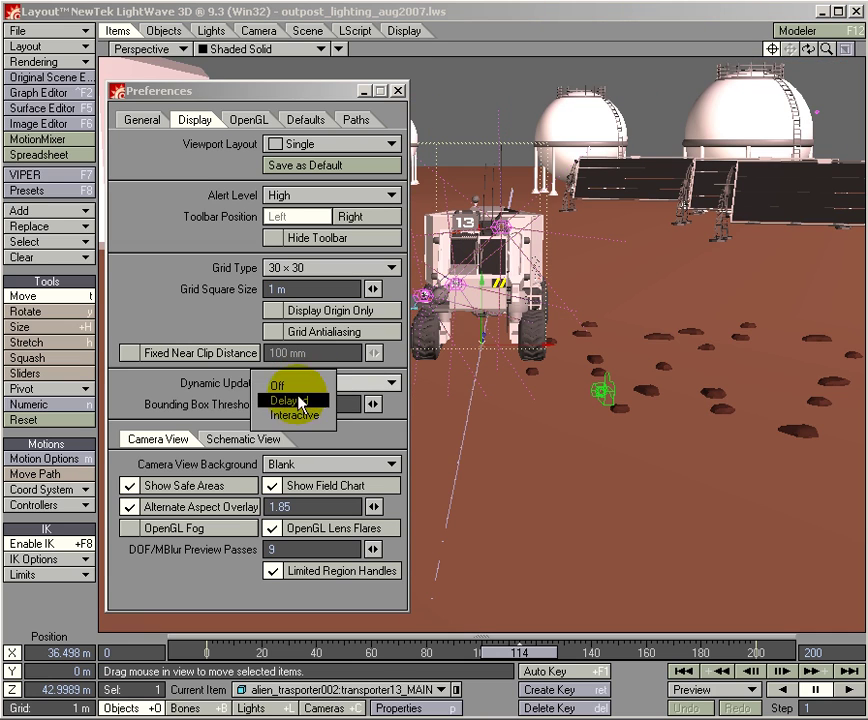
{"action": "left_click", "coordinate": [295, 401]}
{"action": "mouse_move", "coordinate": [824, 48]}
{"action": "left_mouse_down"}
{"action": "mouse_move", "coordinate": [300, 200]}
{"action": "mouse_move", "coordinate": [320, 209]}
{"action": "mouse_move", "coordinate": [372, 188]}
{"action": "mouse_move", "coordinate": [352, 205]}
{"action": "mouse_move", "coordinate": [759, 78]}
{"action": "mouse_move", "coordinate": [353, 203]}
{"action": "mouse_move", "coordinate": [336, 196]}
{"action": "mouse_move", "coordinate": [313, 205]}
{"action": "mouse_move", "coordinate": [539, 159]}
{"action": "mouse_move", "coordinate": [810, 43]}
{"action": "left_mouse_up"}
{"action": "left_click", "coordinate": [337, 385]}
{"action": "left_click", "coordinate": [336, 399]}
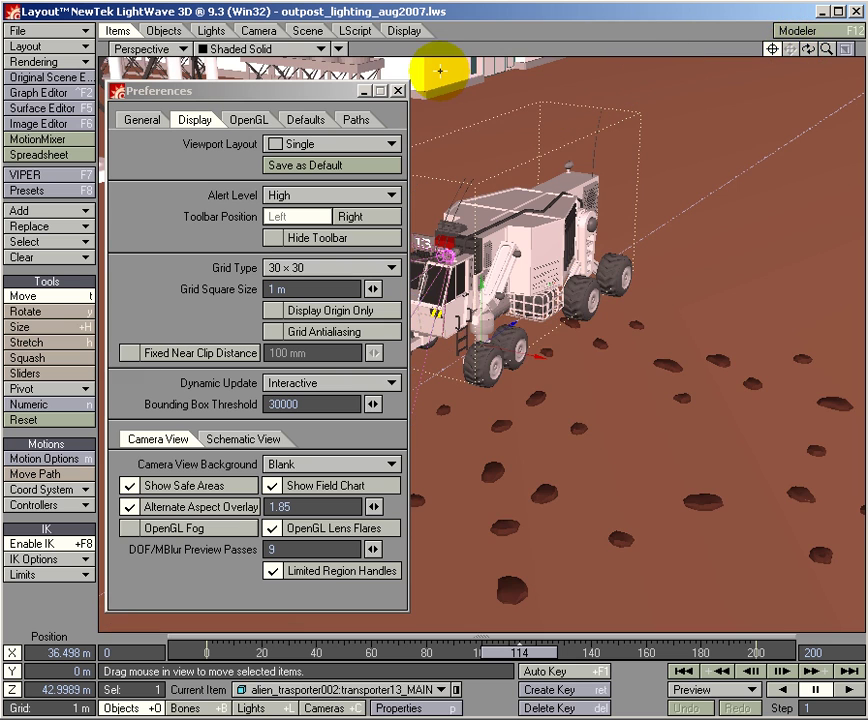
{"action": "left_click_drag", "start_coordinate": [277, 93], "coordinate": [712, 94]}
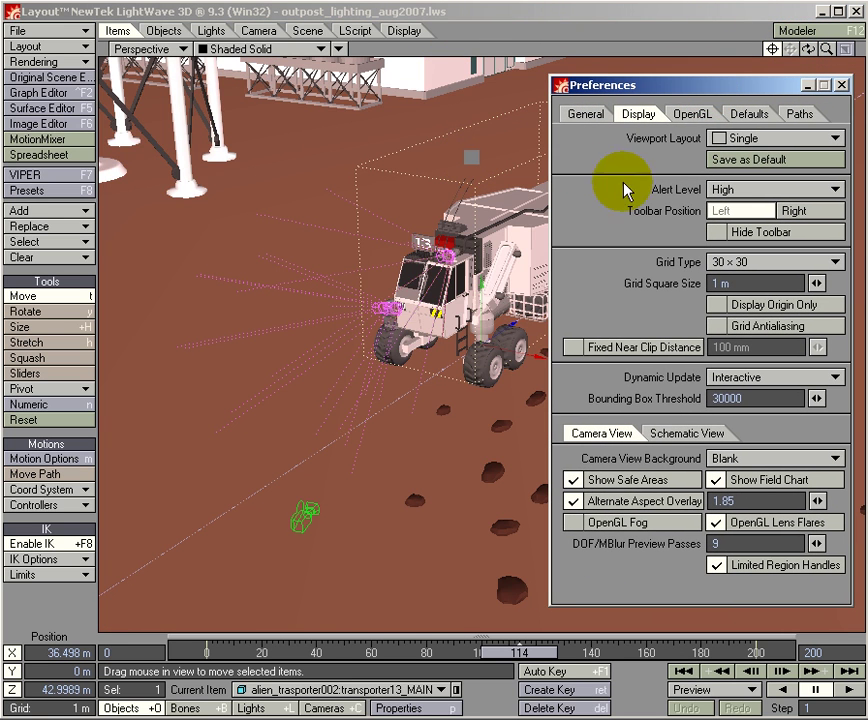
Step: Close Preferences and cycle the viewport through Front Face Wireframe and Vertices back to Shaded Solid
{"action": "left_click", "coordinate": [807, 87]}
{"action": "left_click", "coordinate": [266, 50]}
{"action": "left_click", "coordinate": [262, 36]}
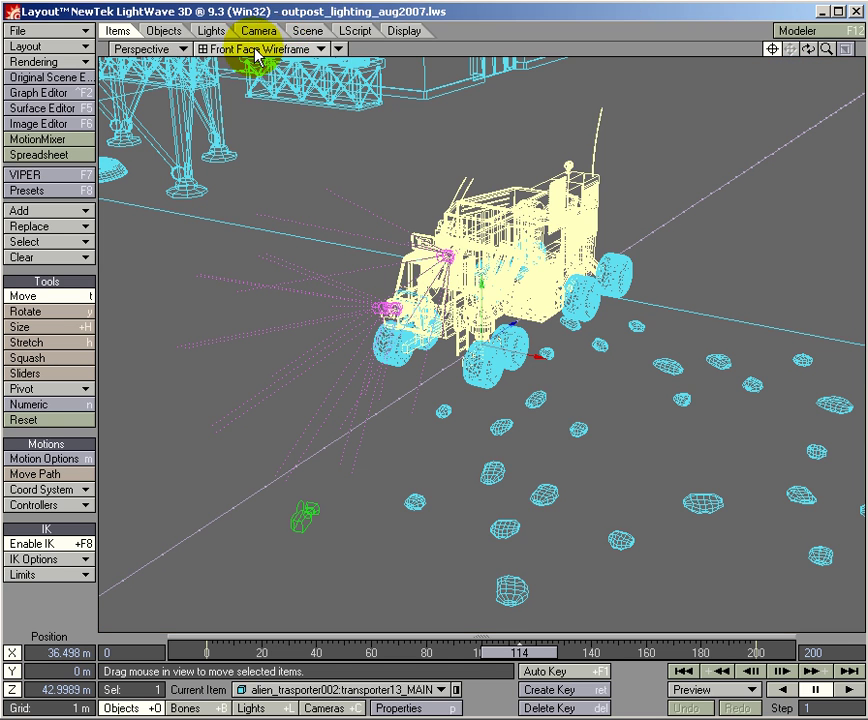
{"action": "left_click", "coordinate": [254, 48]}
{"action": "left_click", "coordinate": [262, 20]}
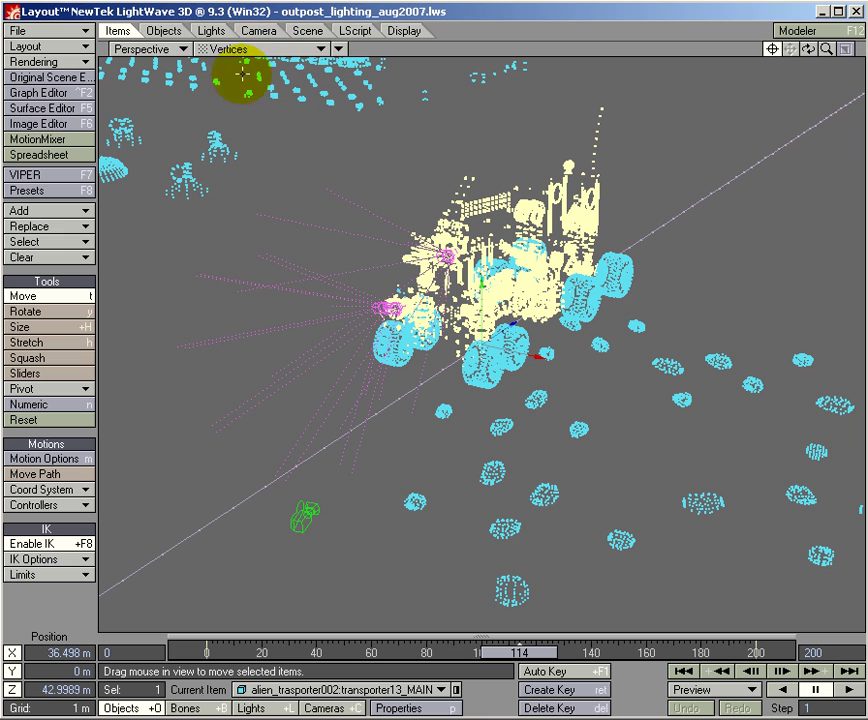
{"action": "left_click", "coordinate": [262, 48]}
{"action": "left_click", "coordinate": [281, 92]}
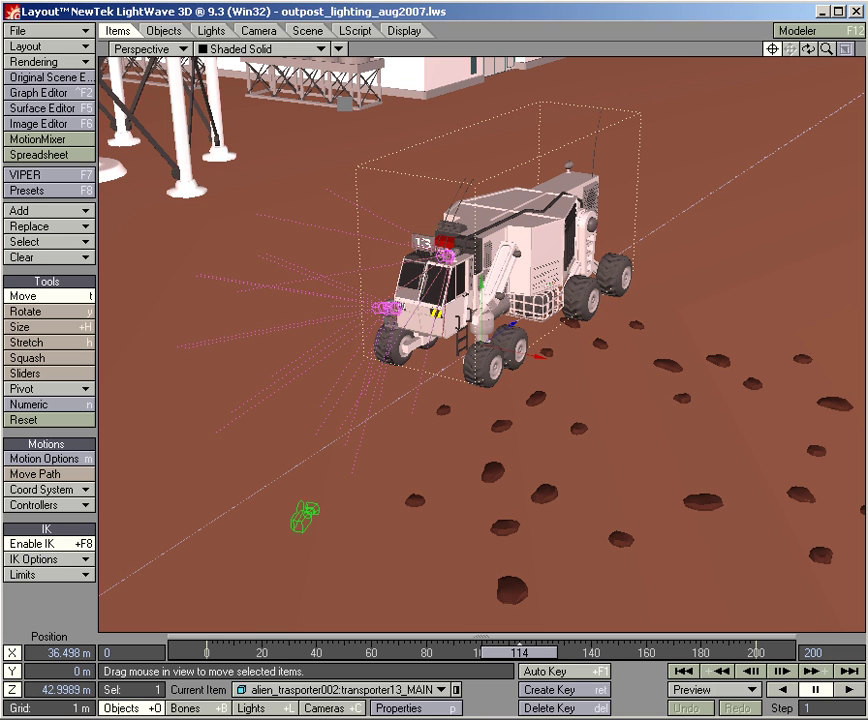
Step: In the Scene Editor, set transporter13_MAIN to Front Face Wireframe, then collapse the editor
{"action": "left_click_drag", "start_coordinate": [150, 705], "coordinate": [248, 560]}
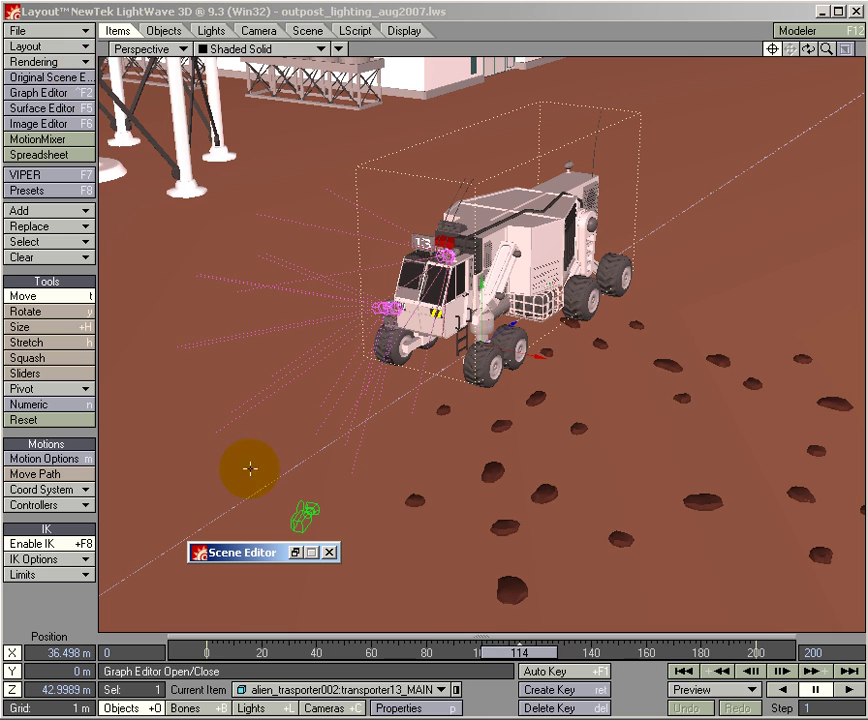
{"action": "left_click", "coordinate": [296, 551]}
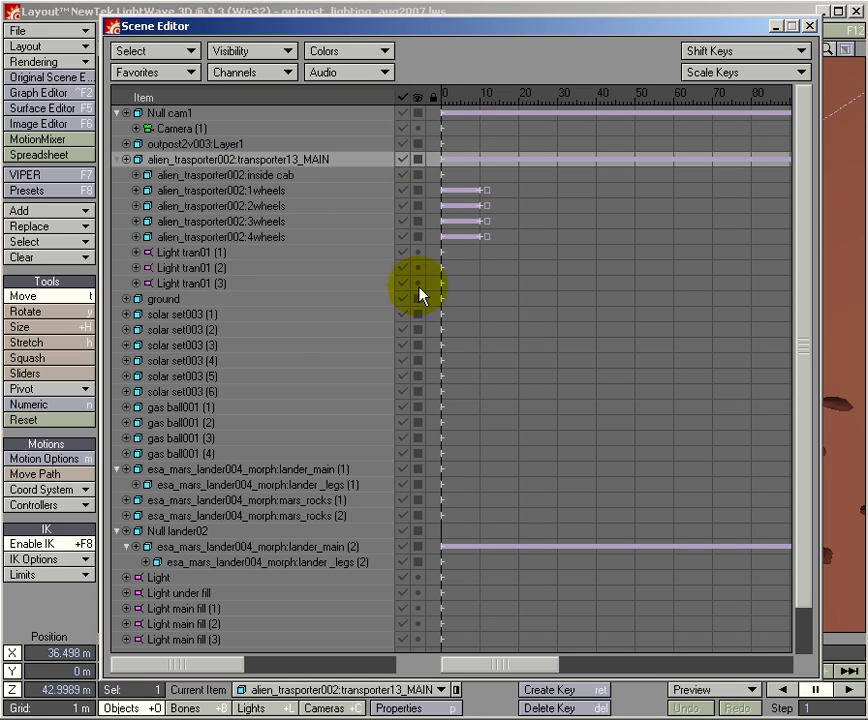
{"action": "left_click", "coordinate": [420, 167]}
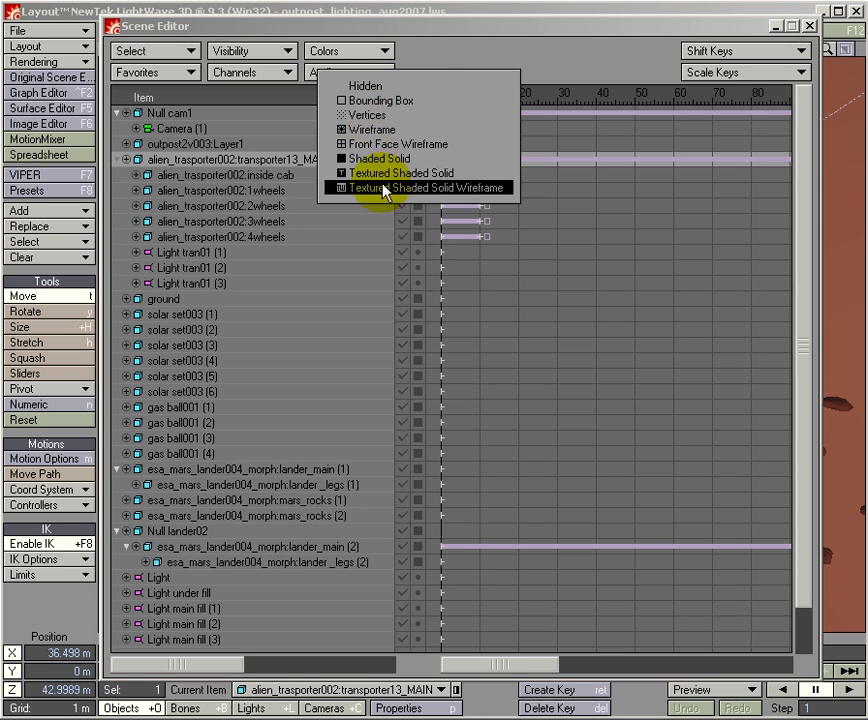
{"action": "left_click", "coordinate": [393, 151]}
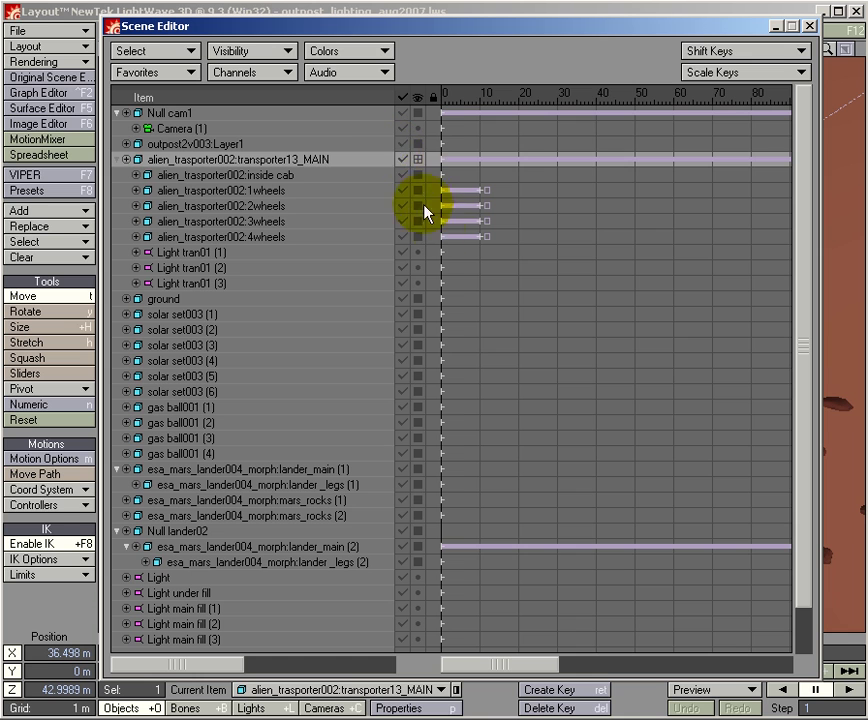
{"action": "left_click", "coordinate": [775, 27]}
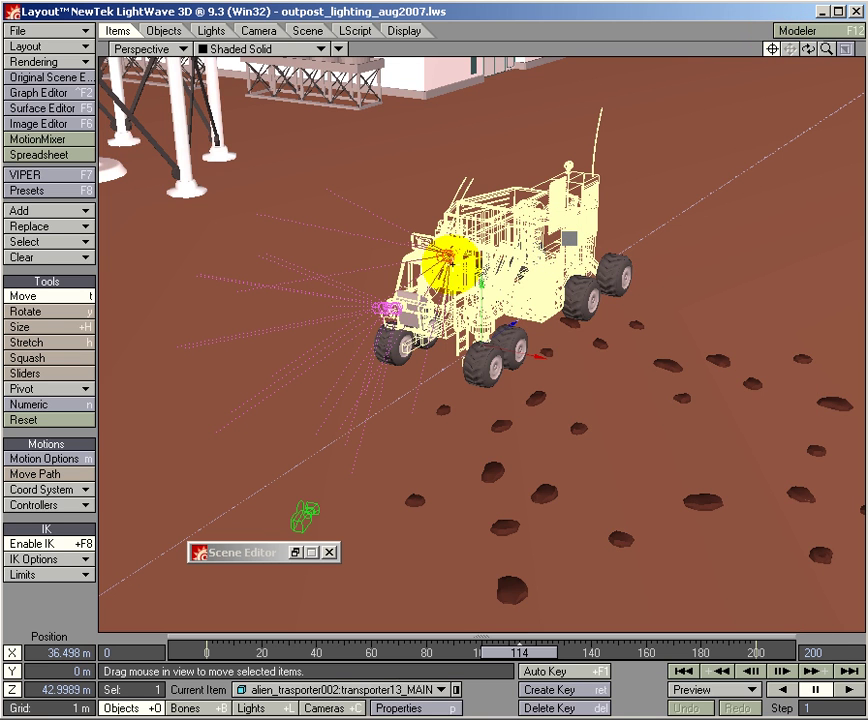
Step: Orbit to the rover's rear, nudge the transporter, and open Display preferences keeping Interactive update
{"action": "mouse_move", "coordinate": [808, 50]}
{"action": "left_mouse_down"}
{"action": "mouse_move", "coordinate": [326, 205]}
{"action": "mouse_move", "coordinate": [814, 43]}
{"action": "left_mouse_up"}
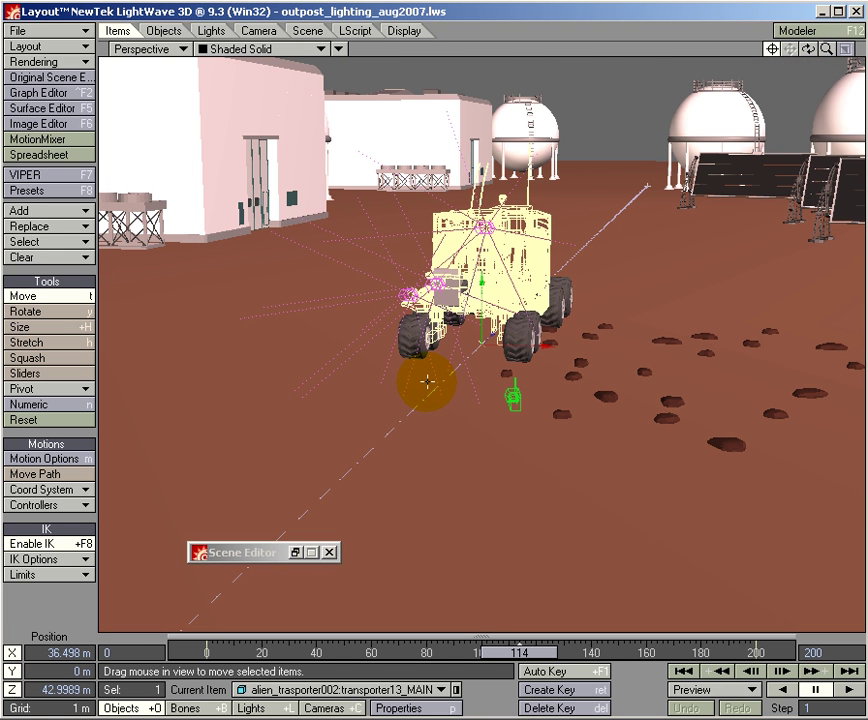
{"action": "left_click_drag", "start_coordinate": [410, 412], "coordinate": [408, 414]}
{"action": "key", "text": "o"}
{"action": "left_click", "coordinate": [638, 114]}
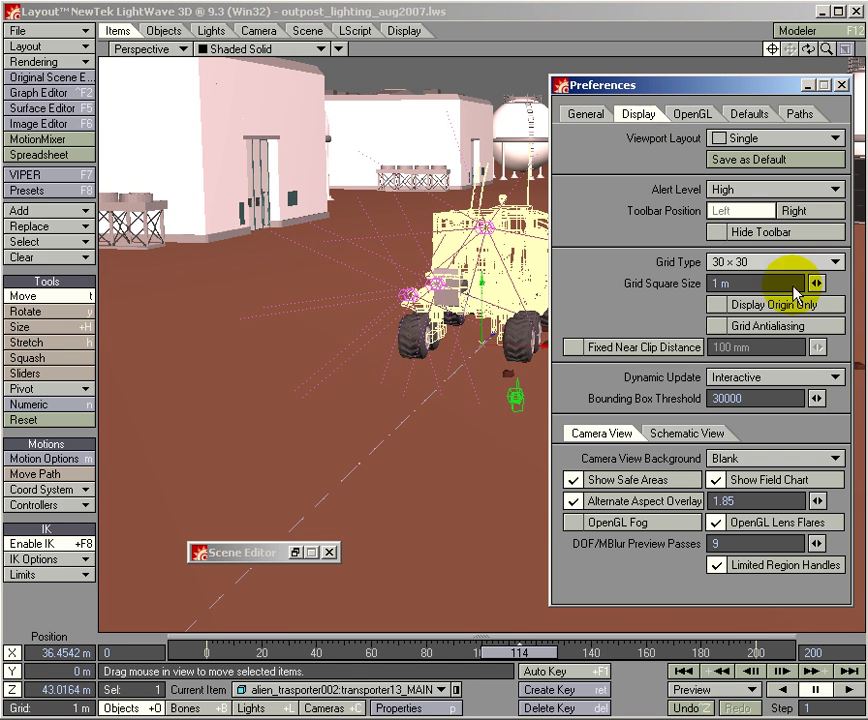
{"action": "left_click", "coordinate": [778, 385]}
{"action": "left_click", "coordinate": [772, 384]}
Step: Set the Bounding Box Threshold back to 300000, close Preferences, and orbit around the rover
{"action": "left_click", "coordinate": [758, 398]}
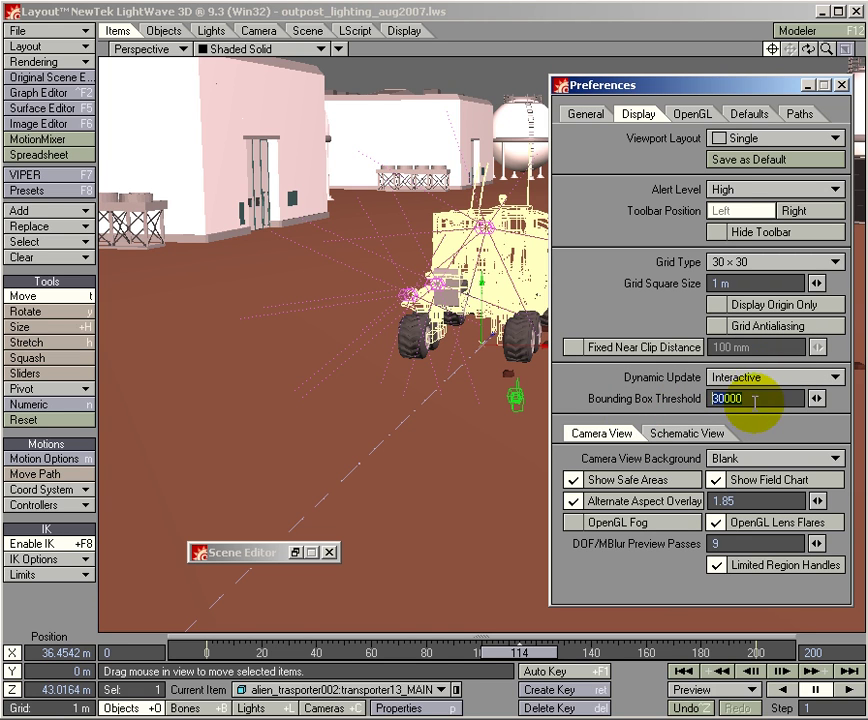
{"action": "key", "text": "Tab"}
{"action": "left_click", "coordinate": [841, 85]}
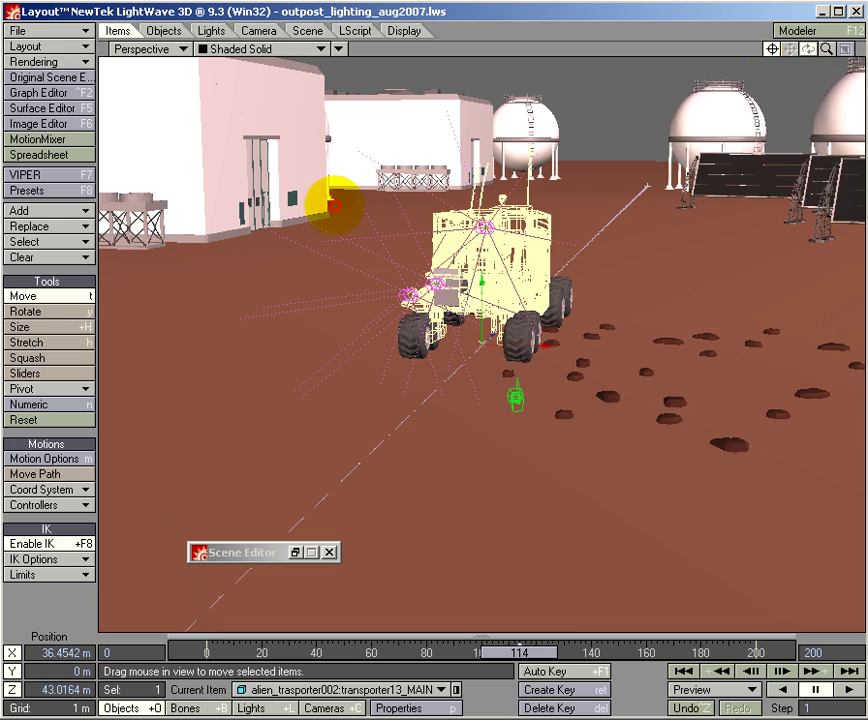
{"action": "left_click_drag", "start_coordinate": [480, 400], "coordinate": [670, 398], "text": "alt"}
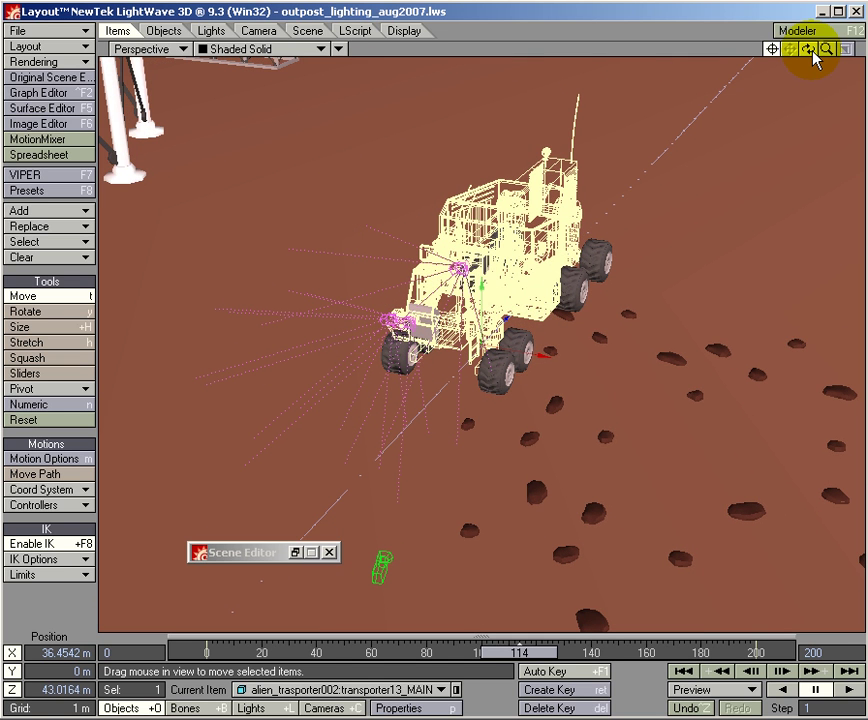